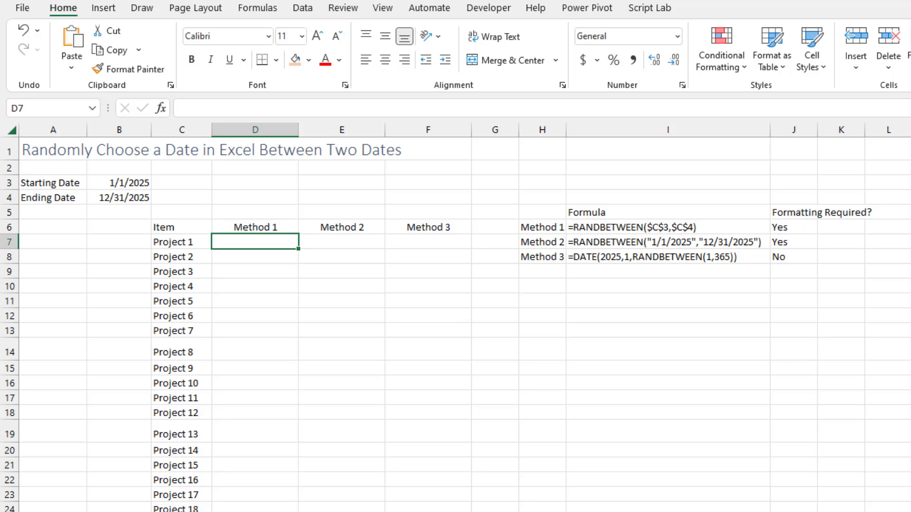
- In D7, begin =RANDBETWEEN with the absolute starting date $B$3 as lower bound
key("Up")
key("Left")
key("Up")
key("Up")
key("Left")
key("Up")
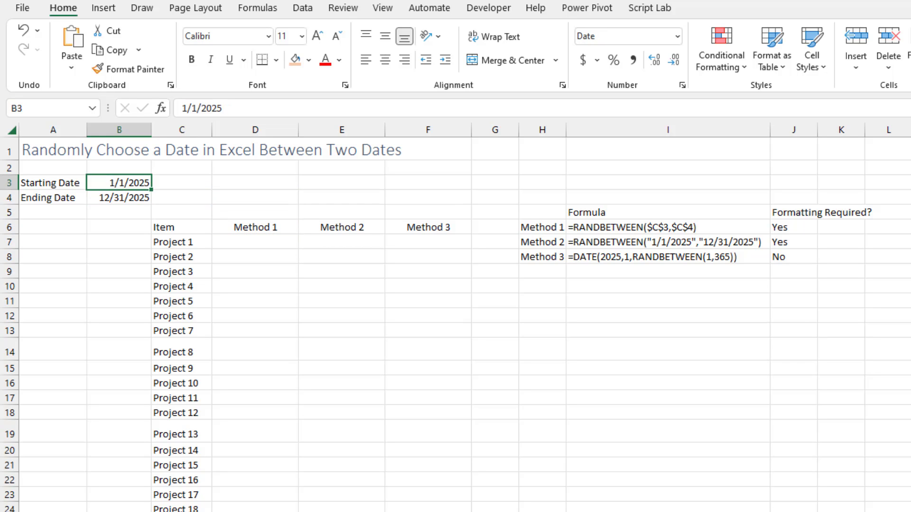
key("Down")
key("Down")
key("Down")
key("Down")
key("Right")
key("Right")
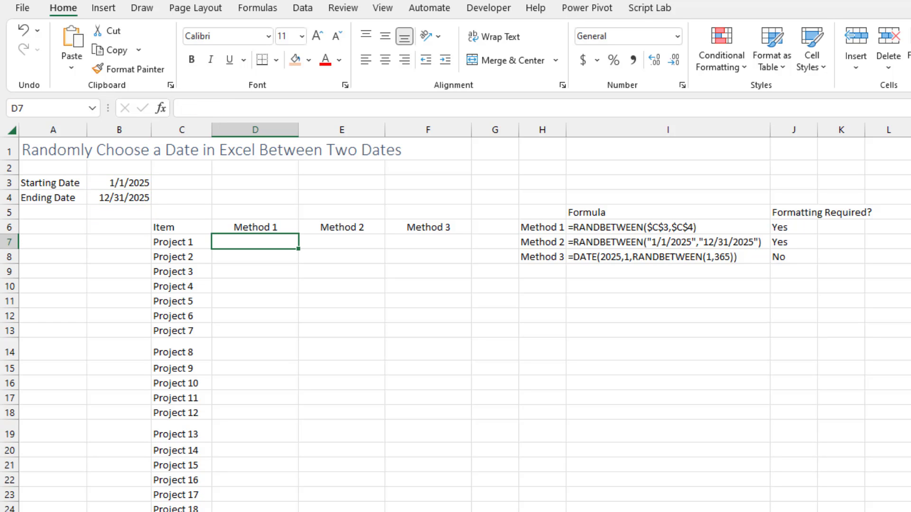
type("=randb")
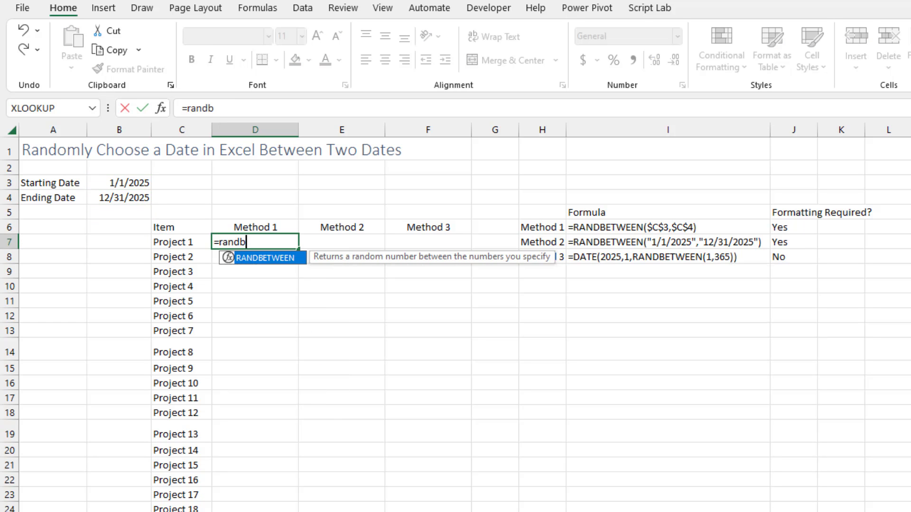
key("Tab")
key("Up")
key("Up")
key("Up")
key("Left")
key("Up")
key("Left")
key("F4")
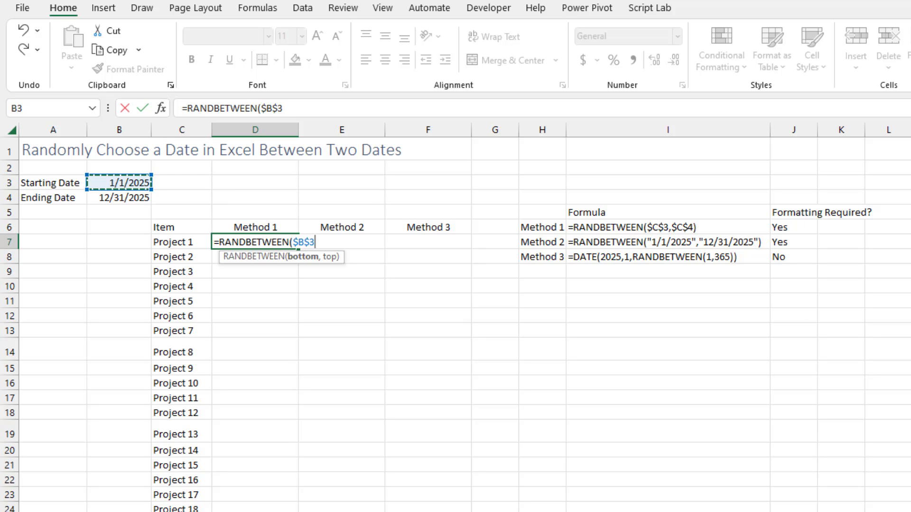
- Finish the formula with the absolute ending date $B$4 as upper bound and enter it
type(",")
key("Up")
key("Up")
key("Down")
key("Left")
key("Left")
key("F4")
type(")")
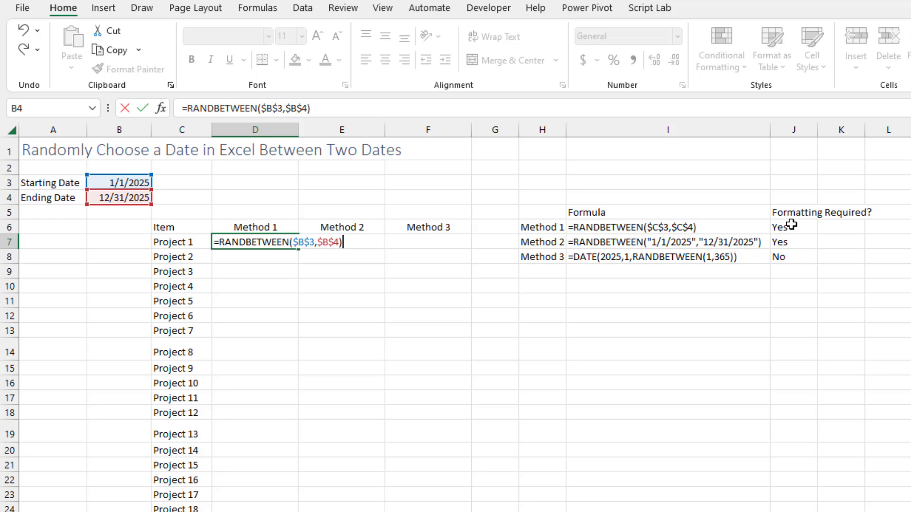
key("ctrl+Return")
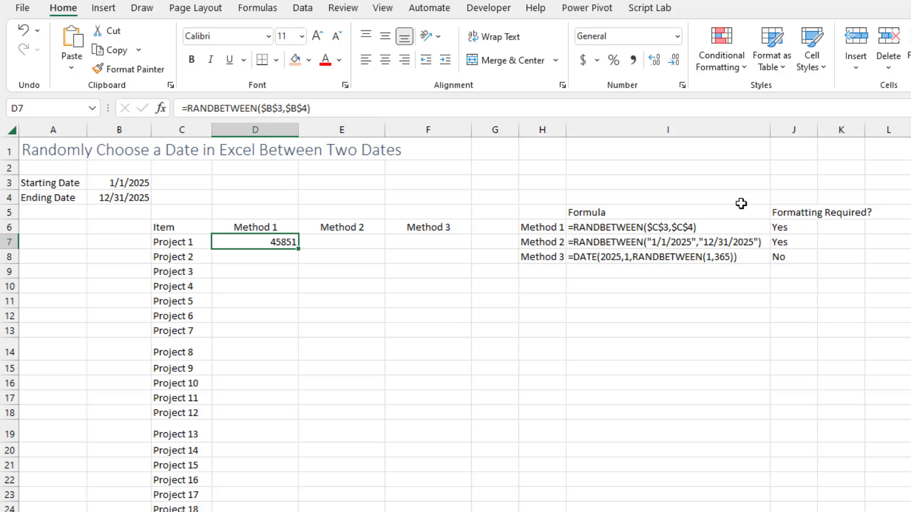
- Format D7 as Short Date and fill it down the Method 1 column
left_click(678, 37)
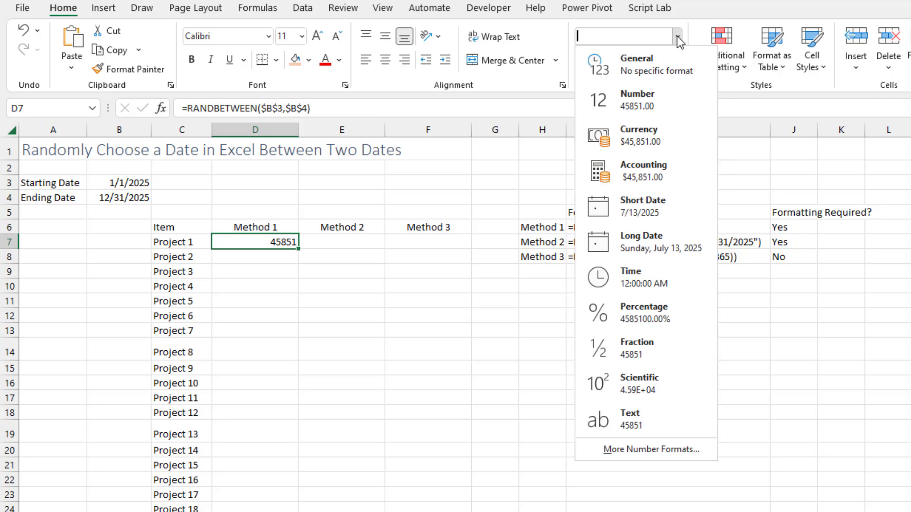
left_click(640, 203)
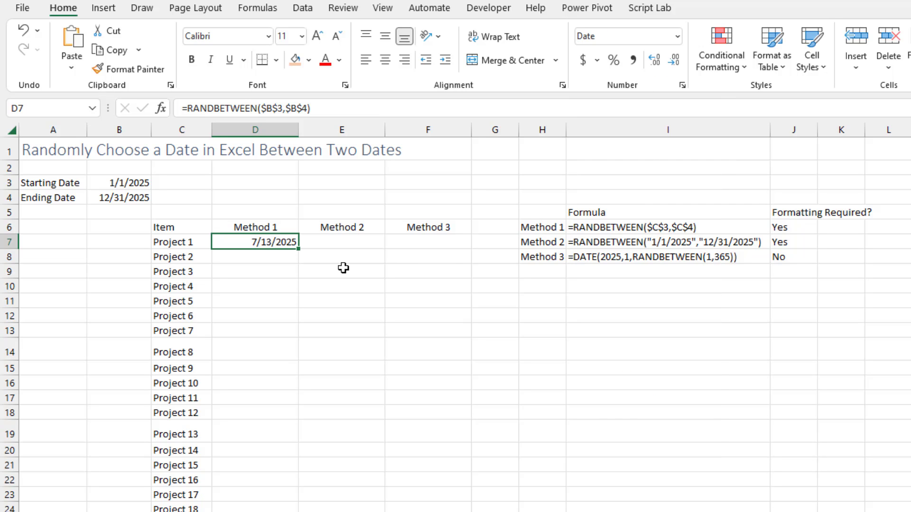
double_click(298, 249)
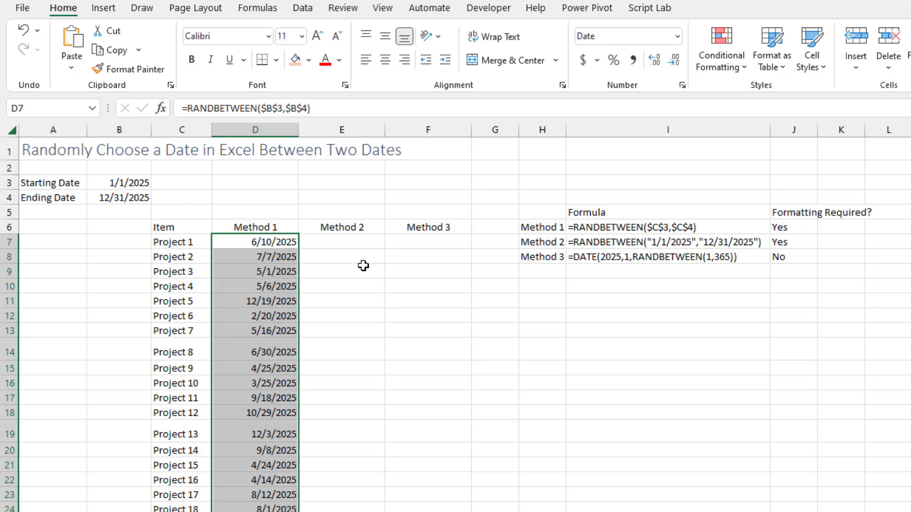
- Enter =RANDBETWEEN("1/1/2025","12/31/2025") in E7
left_click(348, 244)
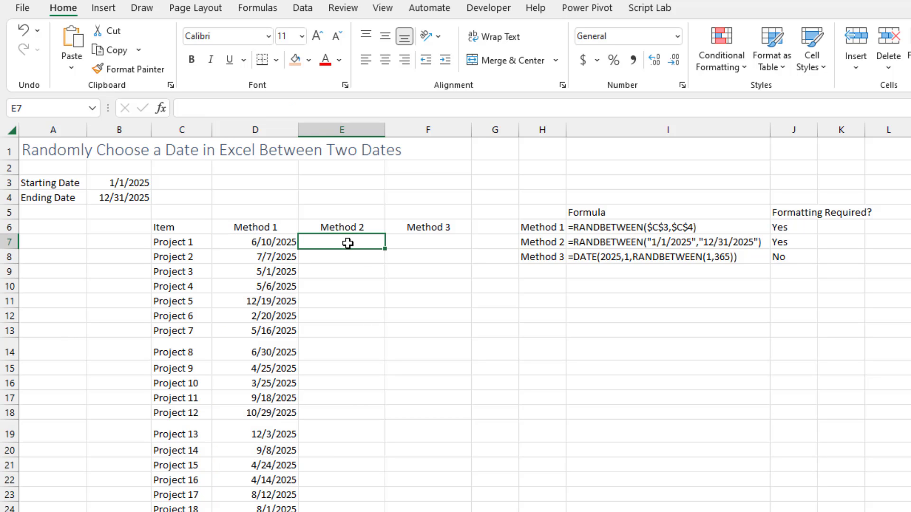
type("=")
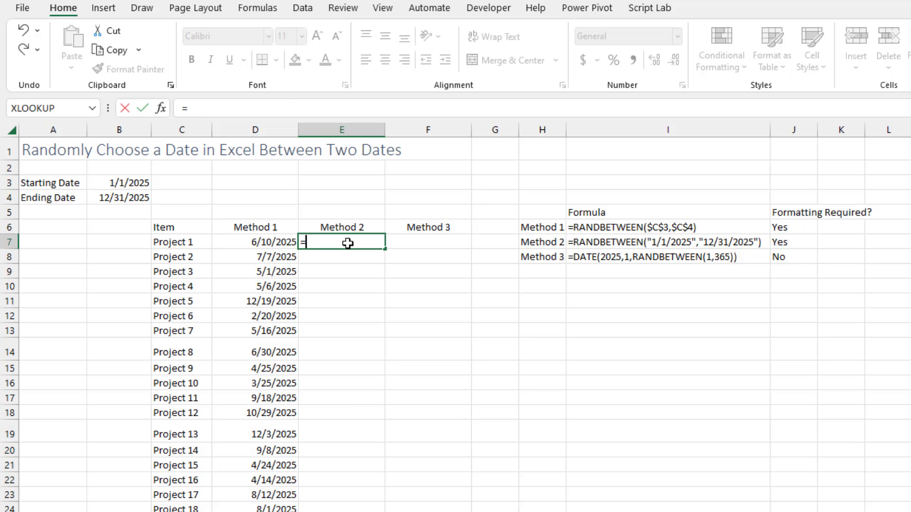
type("randb")
key("Tab")
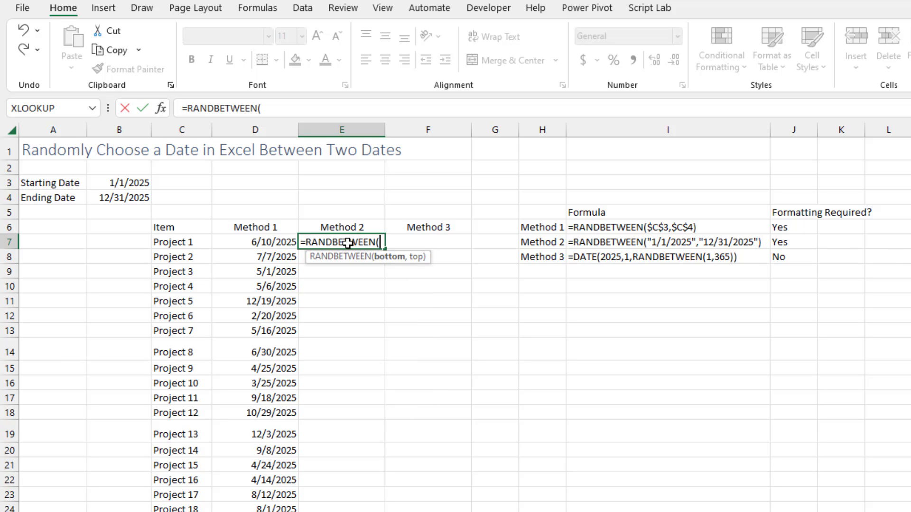
type("\"1/1/2025\",")
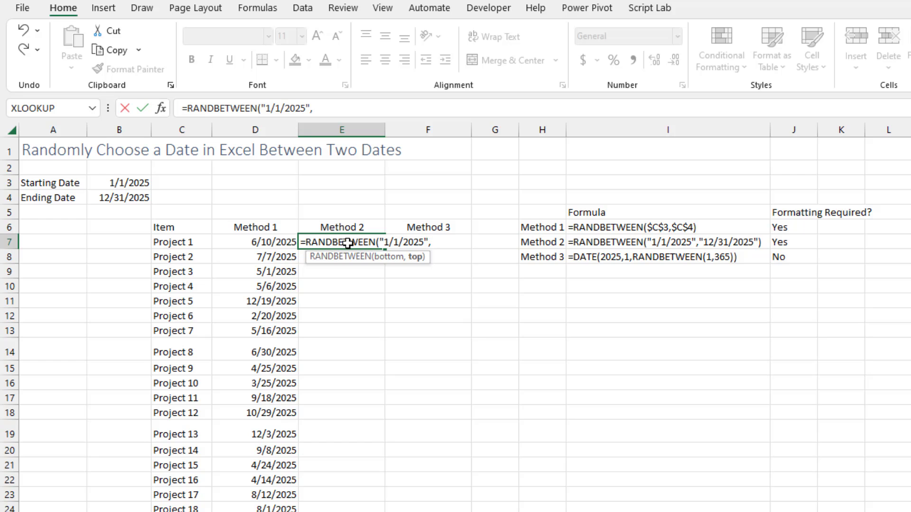
type("\"1")
type("2/31/")
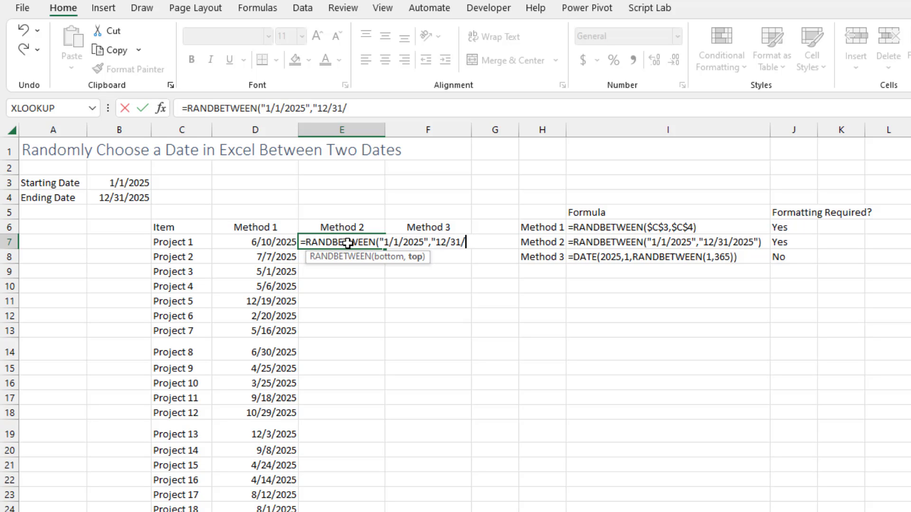
type("2025\")")
key("ctrl+Return")
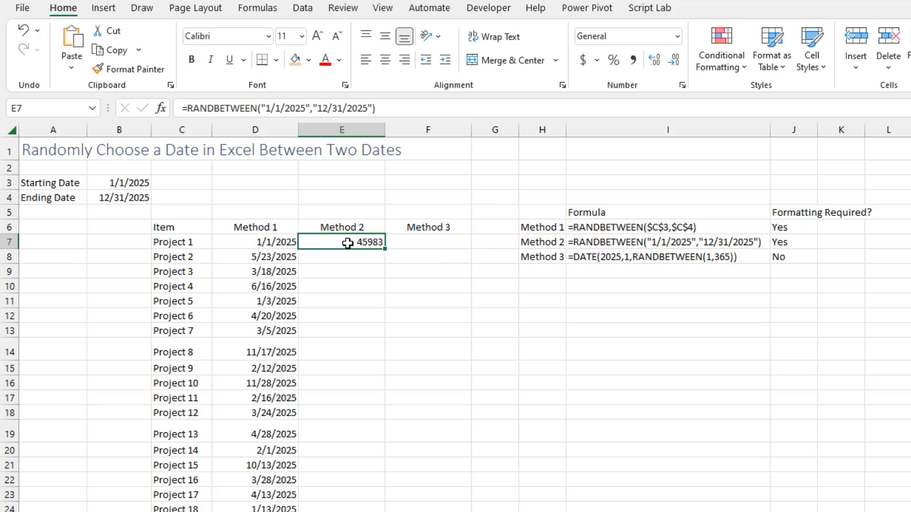
- Format E7 as Short Date and fill it down the Method 2 column
left_click(679, 38)
left_click(656, 204)
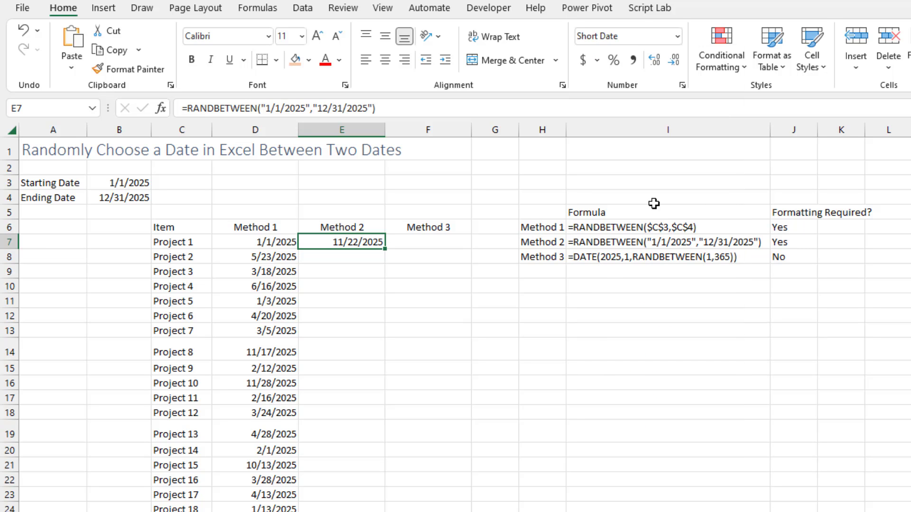
double_click(384, 251)
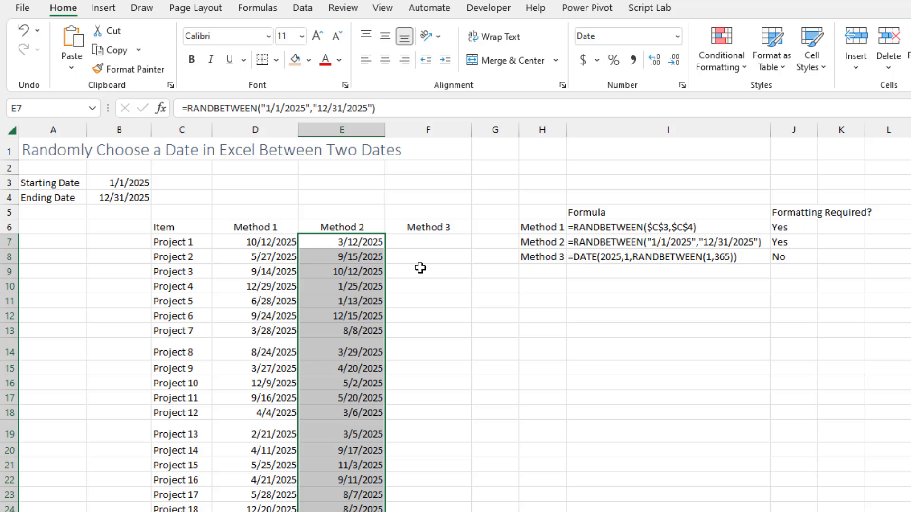
- Enter =DATE(2025,1,RANDBETWEEN(1,365)) in F7 and fill it down the Method 3 column
left_click(418, 244)
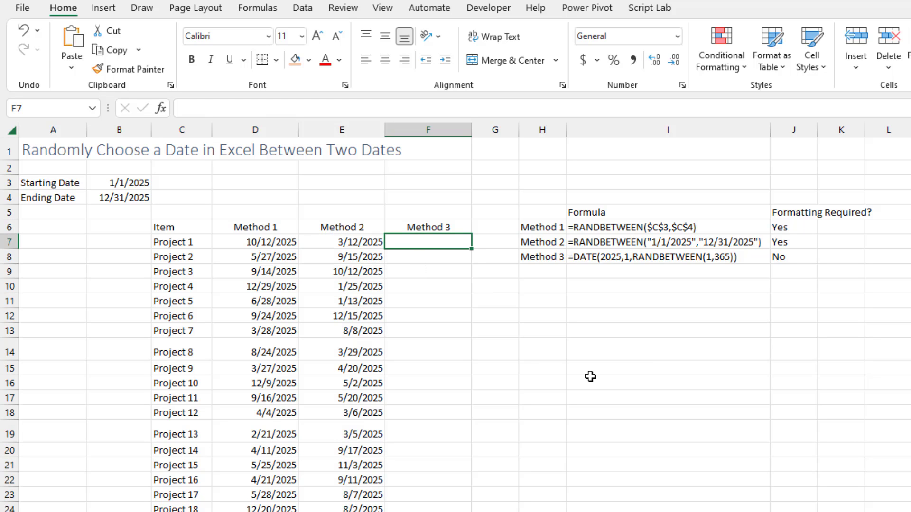
type("=date")
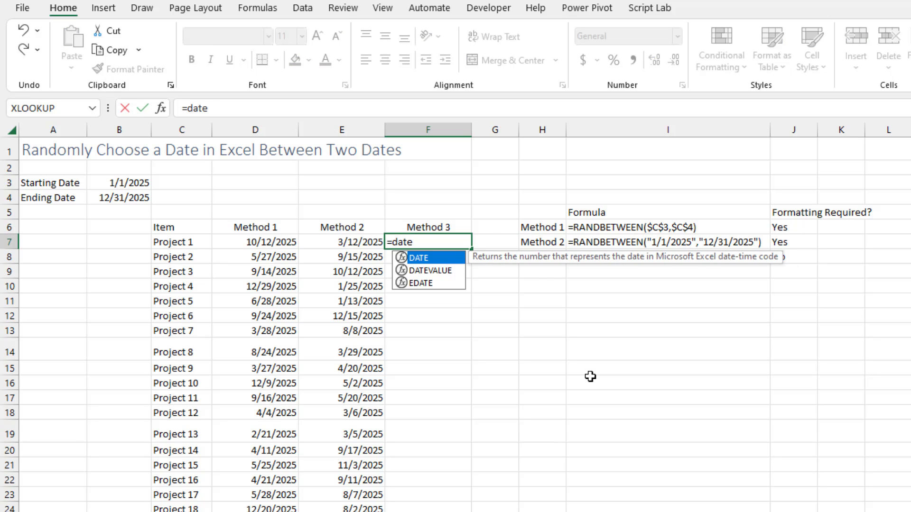
type("(202")
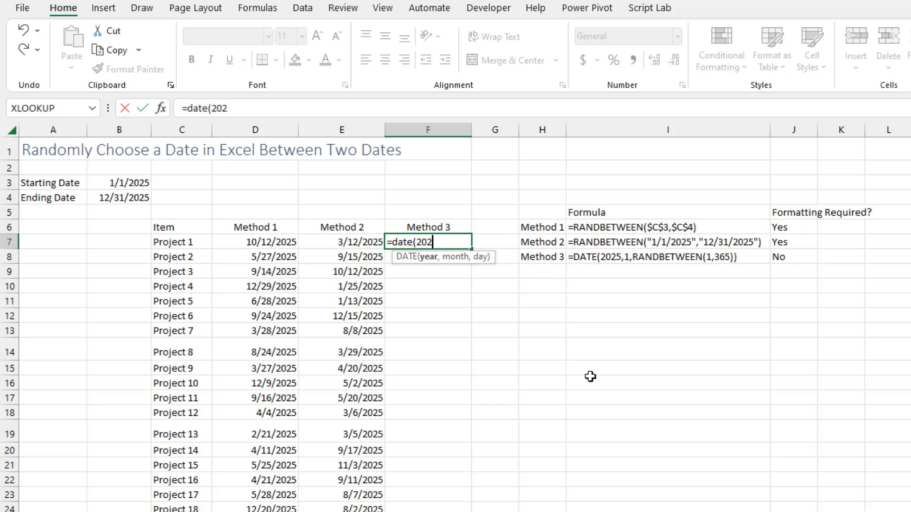
type("5,1,")
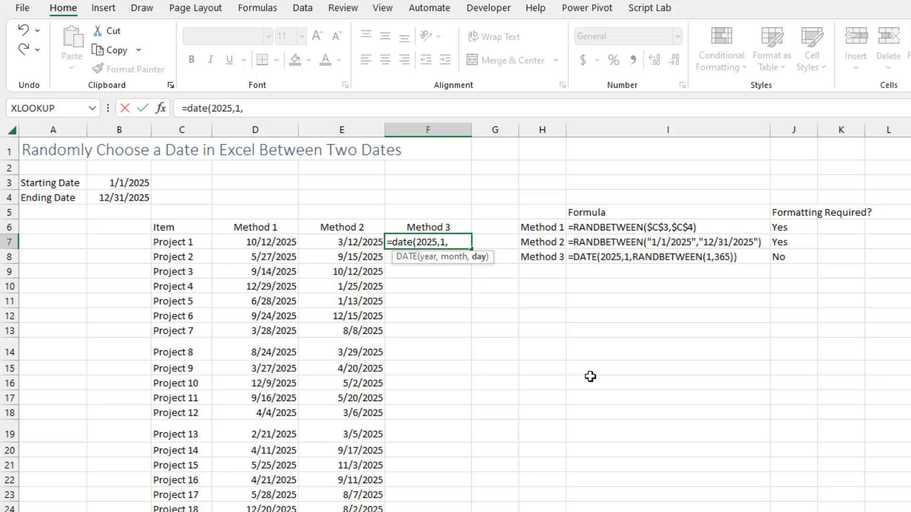
type("randb")
key("Tab")
type("1,365)")
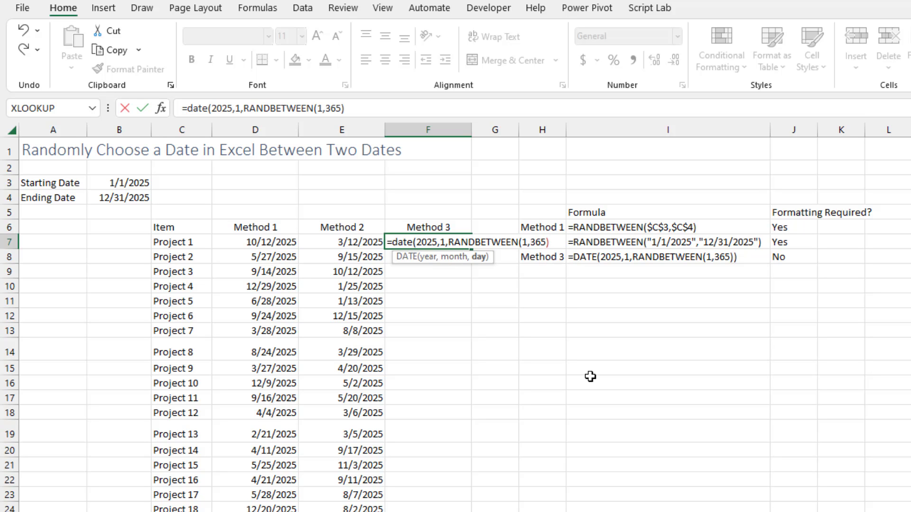
key("Return")
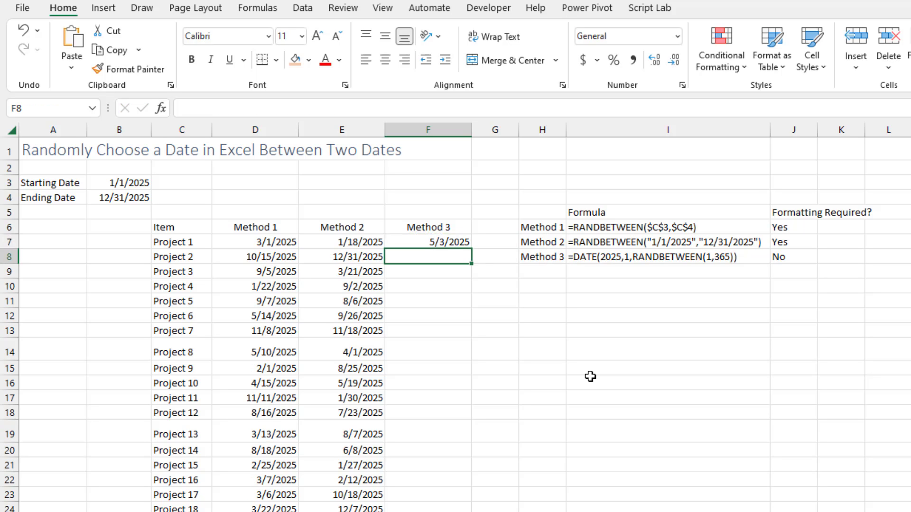
key("Up")
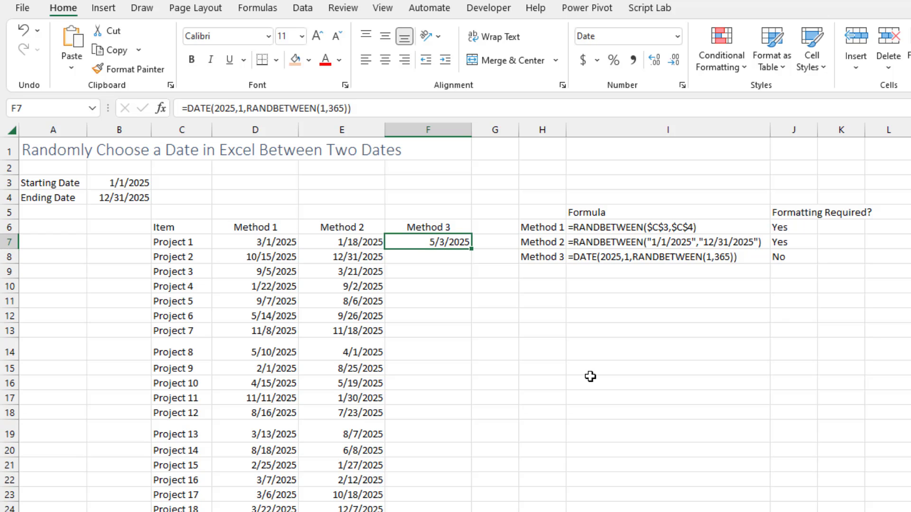
double_click(471, 248)
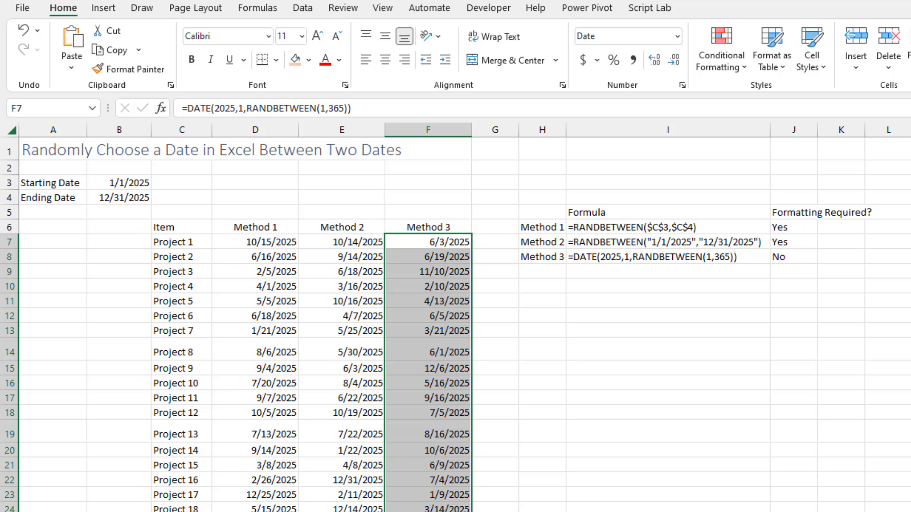
- On the random-time sheet, enter =RAND() in D7
key("ctrl+Page_Down")
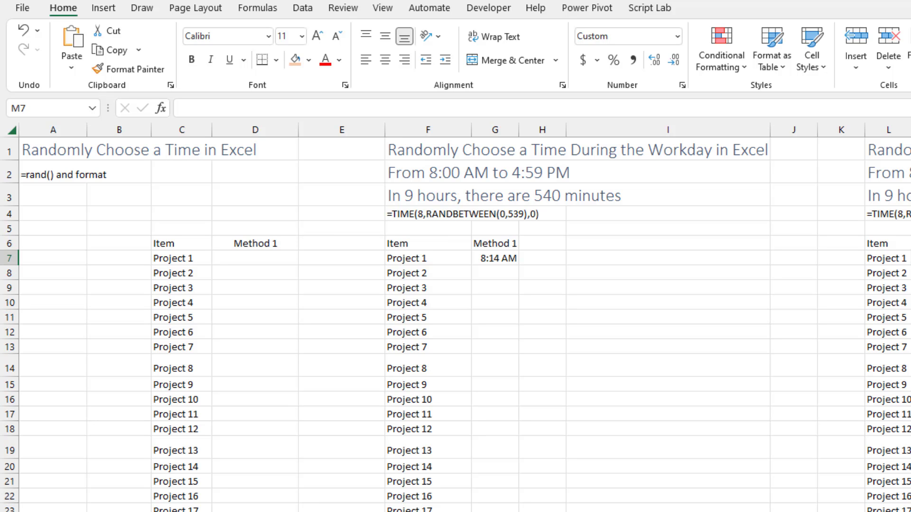
left_click(249, 257)
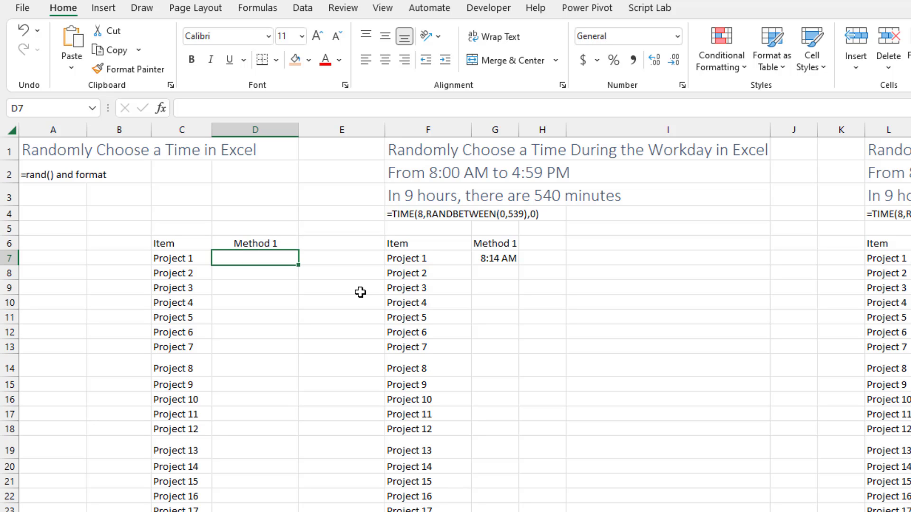
type("=rand()")
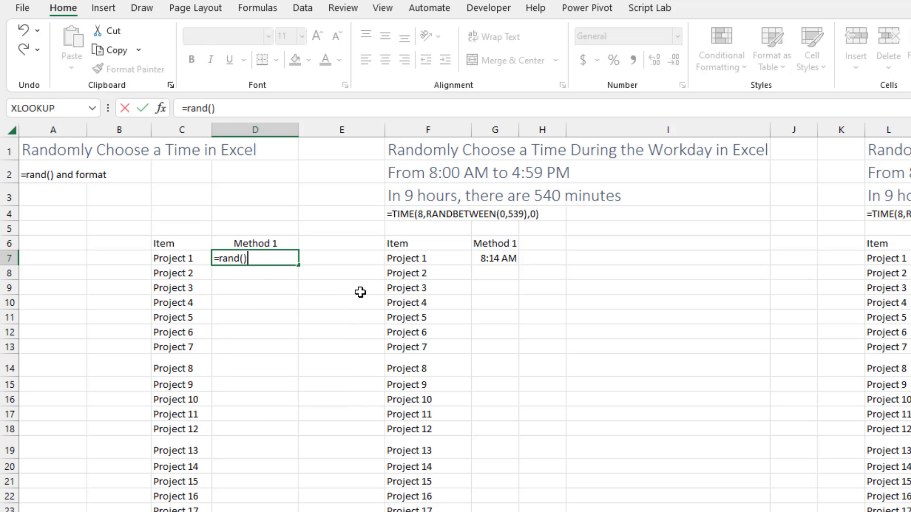
key("Return")
key("Up")
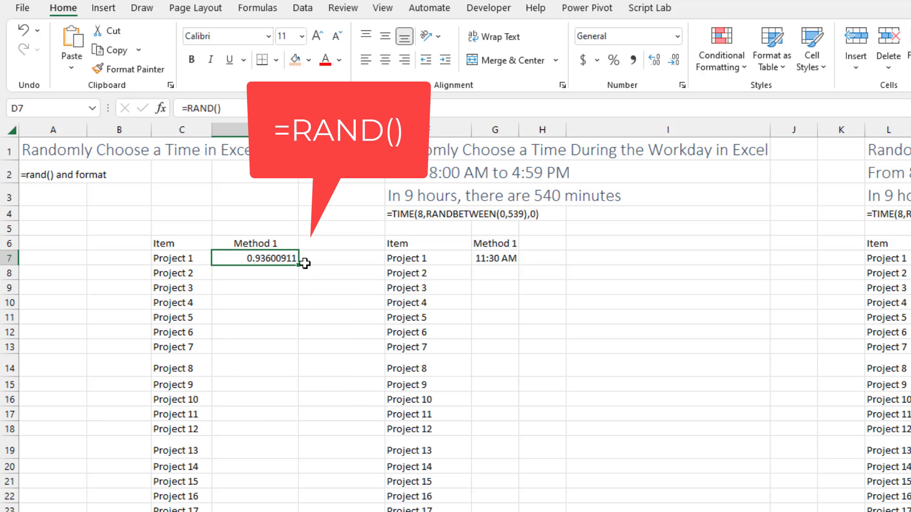
- Format D7 as Time and fill it down the Method 1 column
left_click(652, 39)
left_click(677, 37)
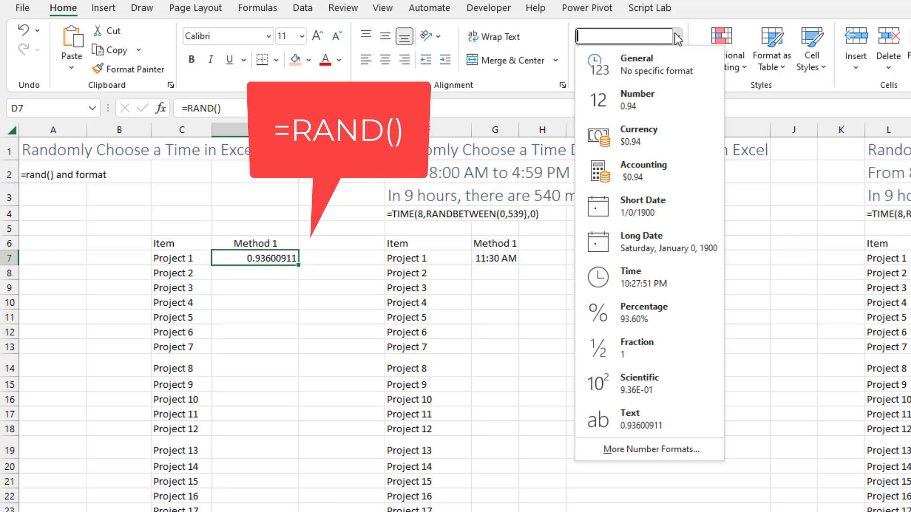
left_click(636, 284)
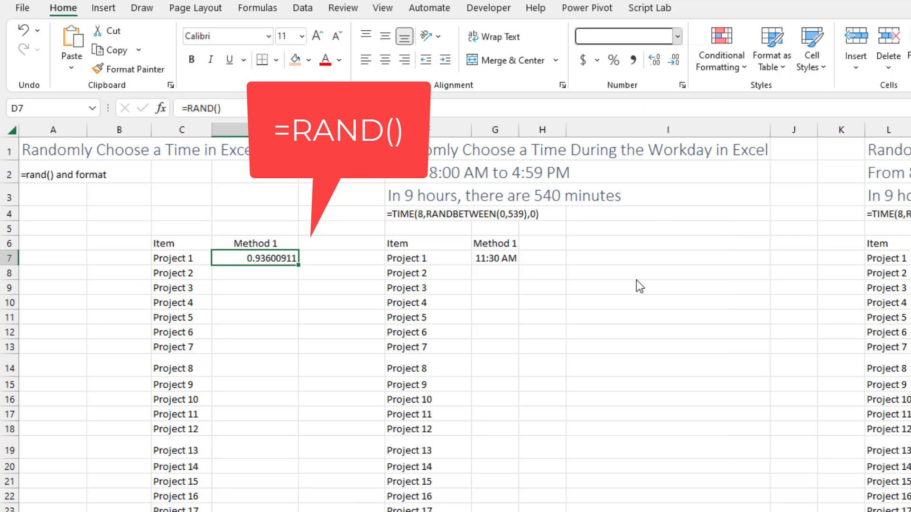
double_click(299, 267)
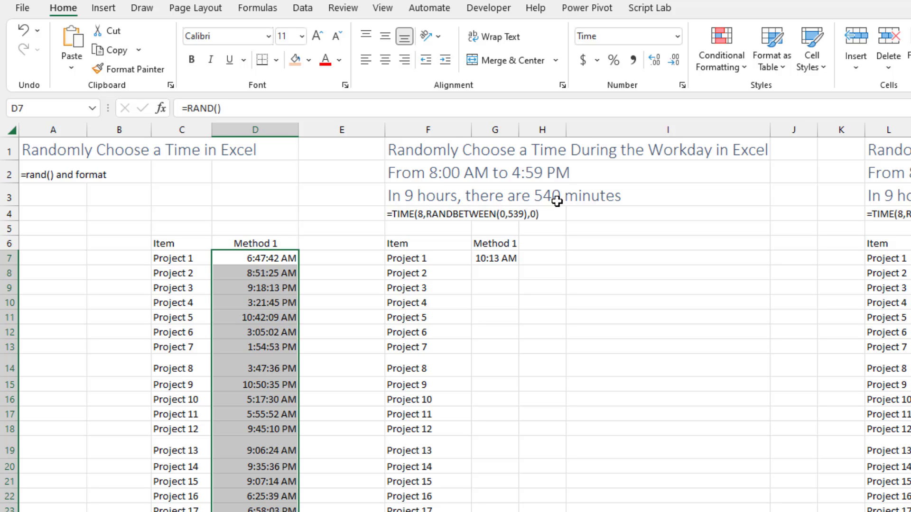
- Replace G7's formula, starting to type =TIME(0,RANDBETWEEN(0,539),0)
left_click(501, 256)
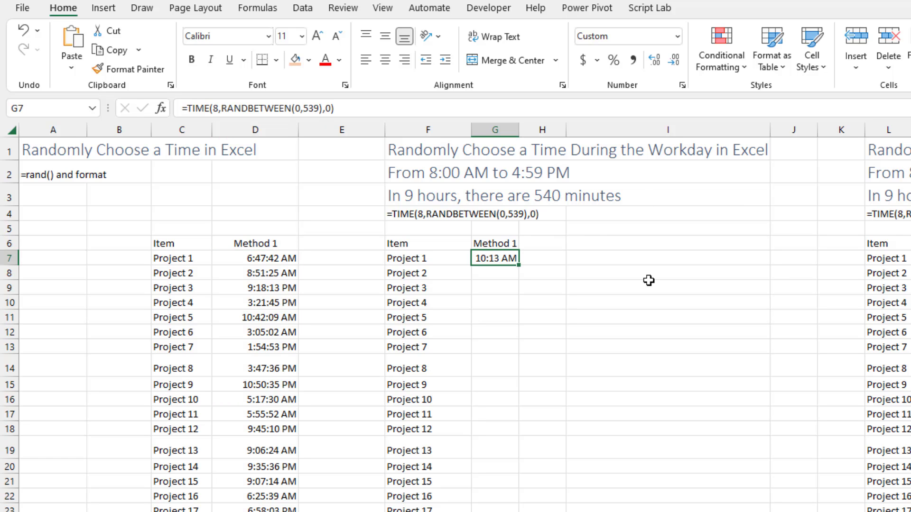
key("F2")
key("Escape")
type("=TIME(")
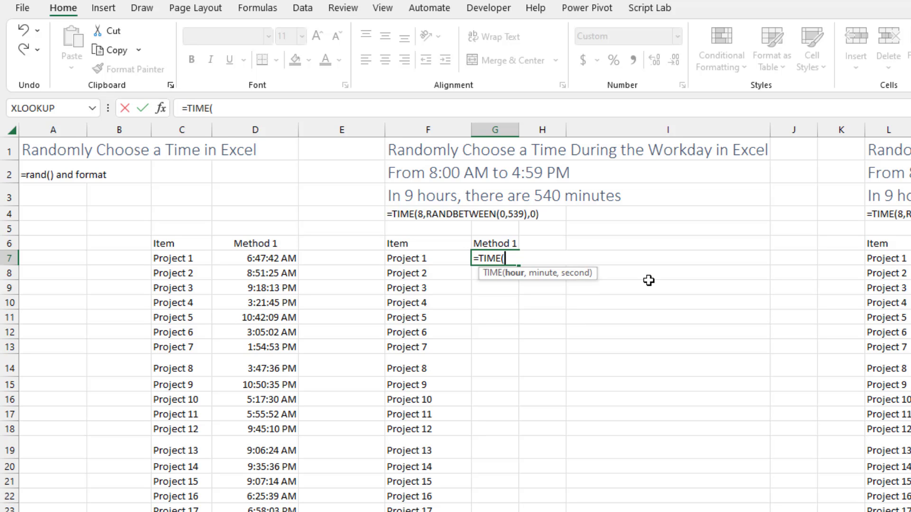
type("0,RANDB")
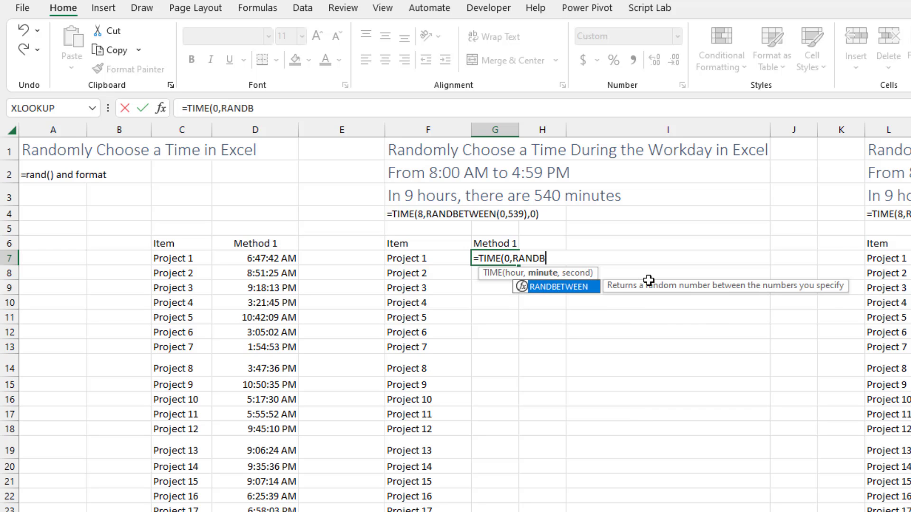
key("Tab")
type("0,539)")
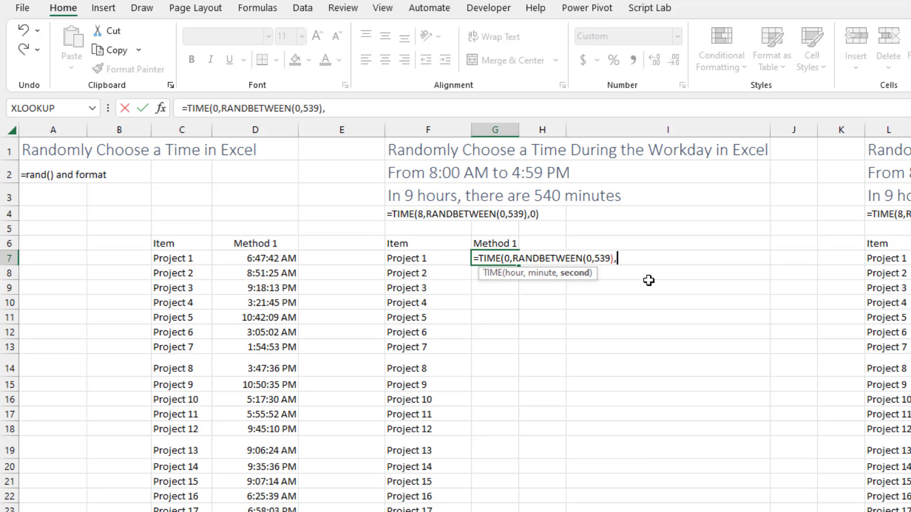
type(",0")
- Fix the trailing arguments, commit =TIME(0,RANDBETWEEN(0,539),0), and fill it down column G
key("BackSpace")
type("randbetween(0,59)")
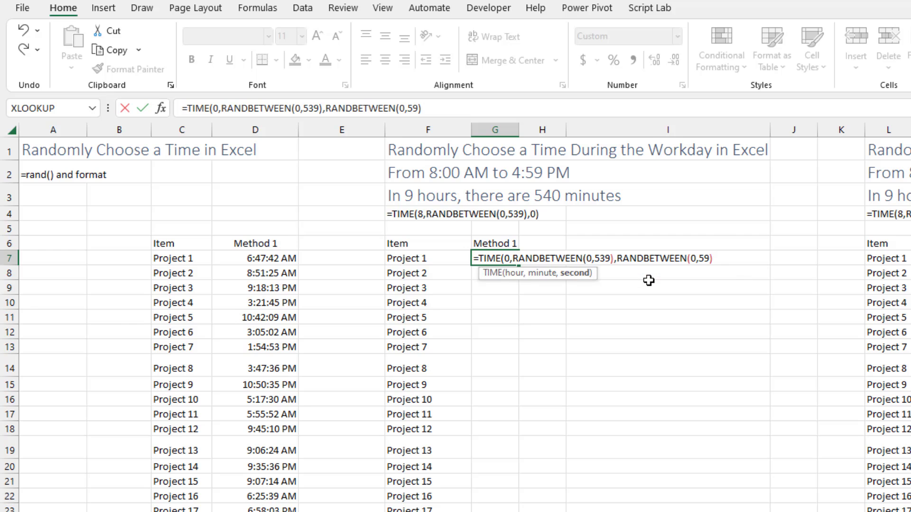
key("BackSpace")
key("BackSpace")
key("BackSpace")
key("BackSpace")
key("BackSpace")
key("BackSpace")
key("BackSpace")
key("BackSpace")
key("BackSpace")
key("BackSpace")
key("BackSpace")
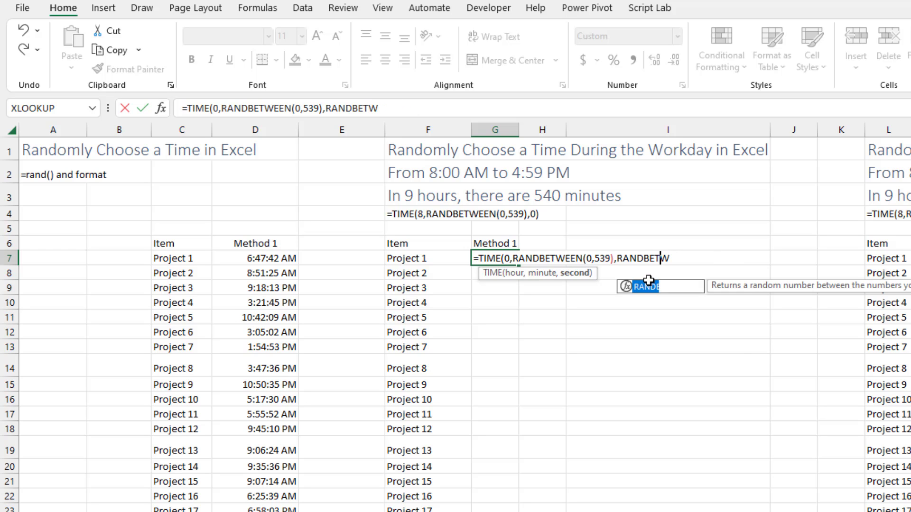
key("BackSpace")
key("BackSpace")
key("BackSpace")
key("BackSpace")
key("BackSpace")
key("BackSpace")
type("0)")
key("ctrl+Return")
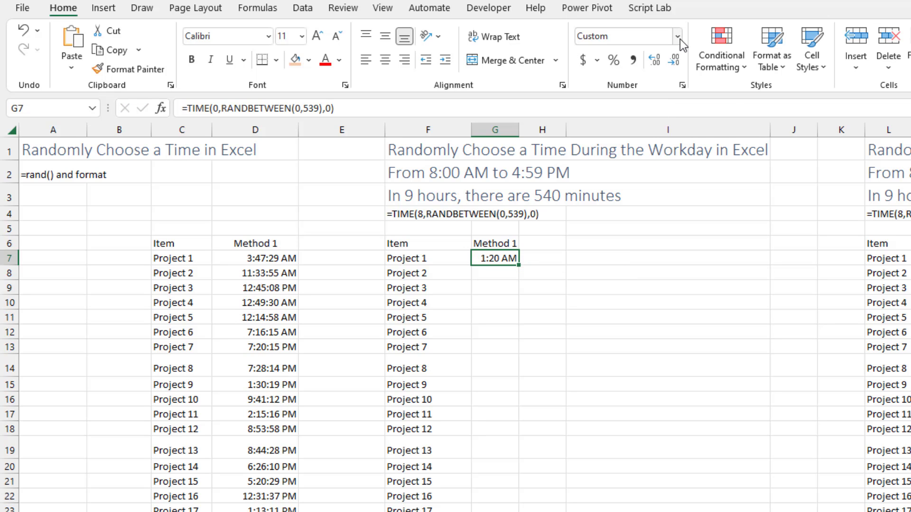
double_click(521, 267)
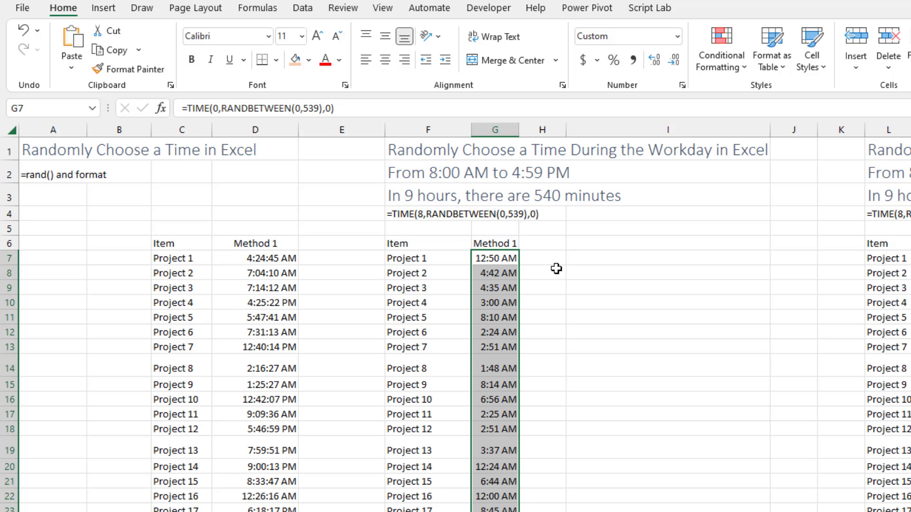
key("Right")
key("Right")
key("Right")
key("Right")
key("Right")
key("Right")
key("Right")
key("Right")
key("Right")
key("Right")
key("Right")
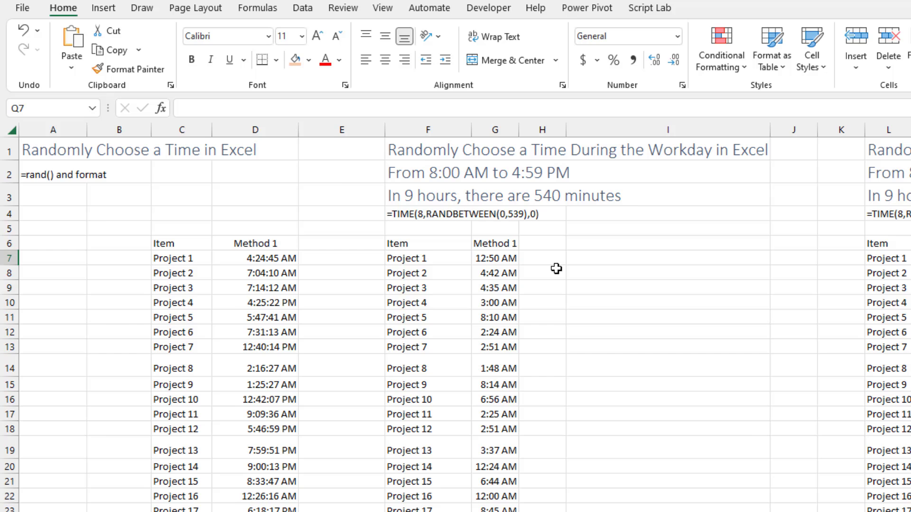
- In M7 enter =TIME(8,RANDBETWEEN(0,35)*15,0) and fill it down the quarter-hour column
key("Right")
key("Right")
key("Right")
key("Right")
key("Right")
key("Right")
key("Right")
key("Right")
key("Right")
key("Right")
key("Right")
key("Right")
key("Right")
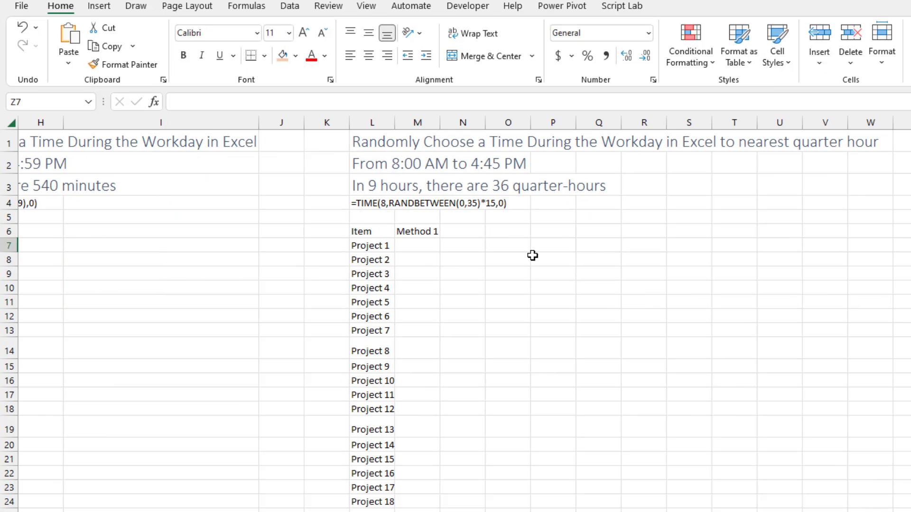
key("Left")
key("Left")
key("Left")
key("Left")
key("Left")
key("Left")
key("Left")
key("Left")
key("Left")
key("Left")
key("Left")
key("Left")
key("Left")
key("Left")
key("Left")
key("Left")
key("Left")
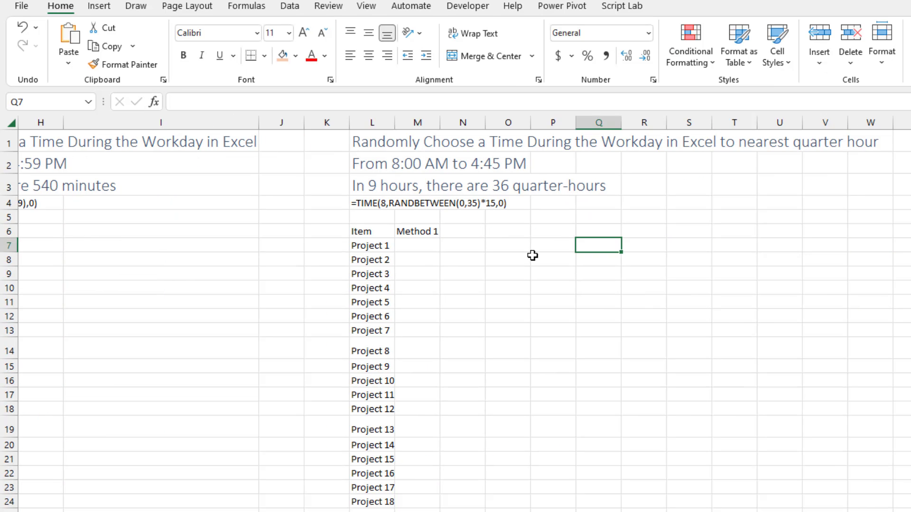
key("Left")
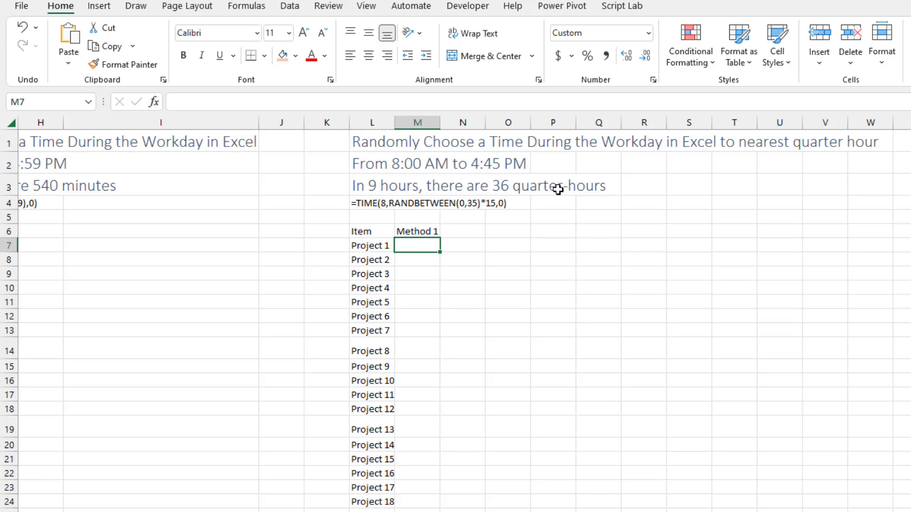
type("=t")
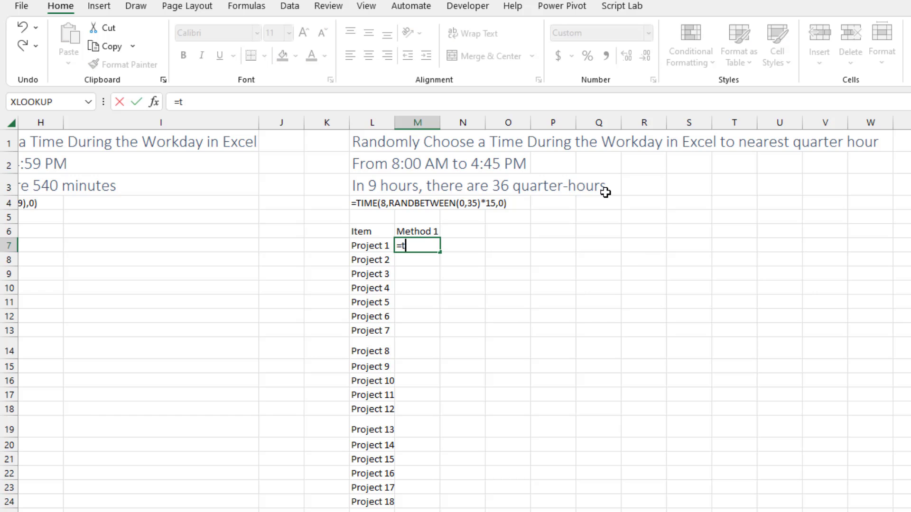
type("ime(8,randb")
key("Tab")
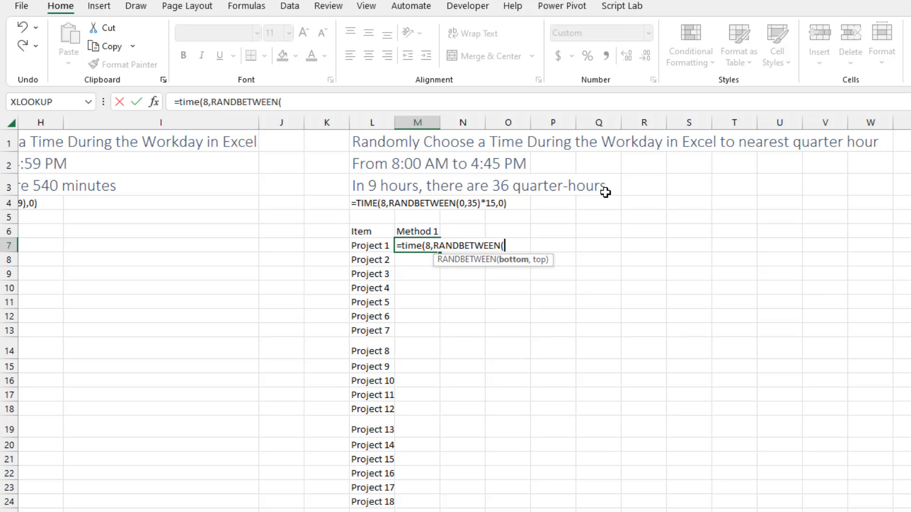
type("0,3")
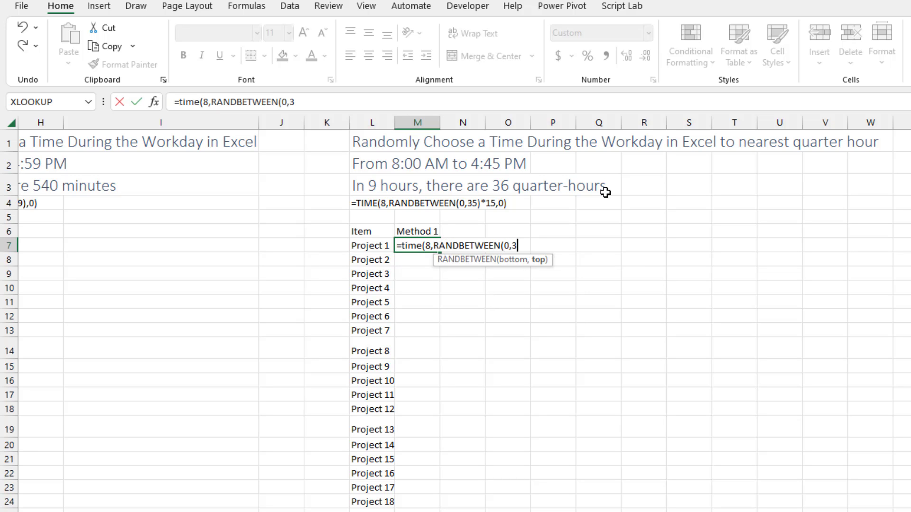
type("5)*")
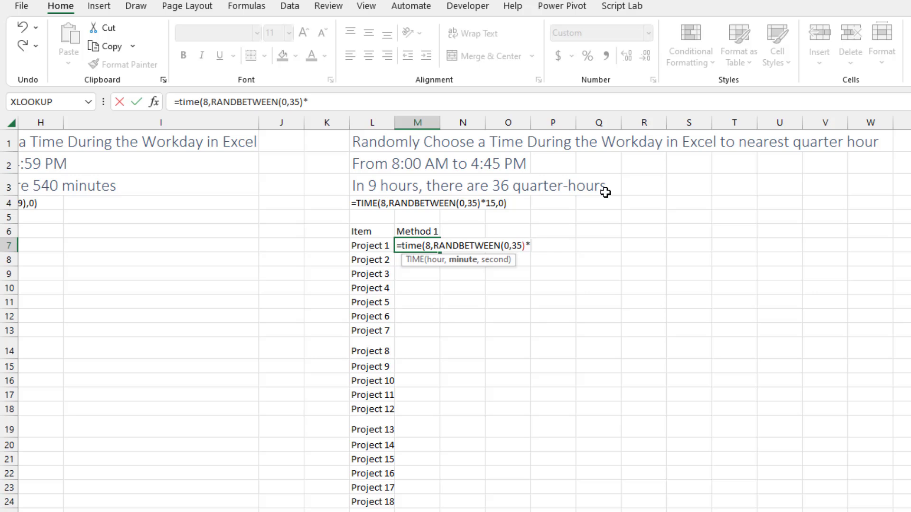
type("15")
type(",0")
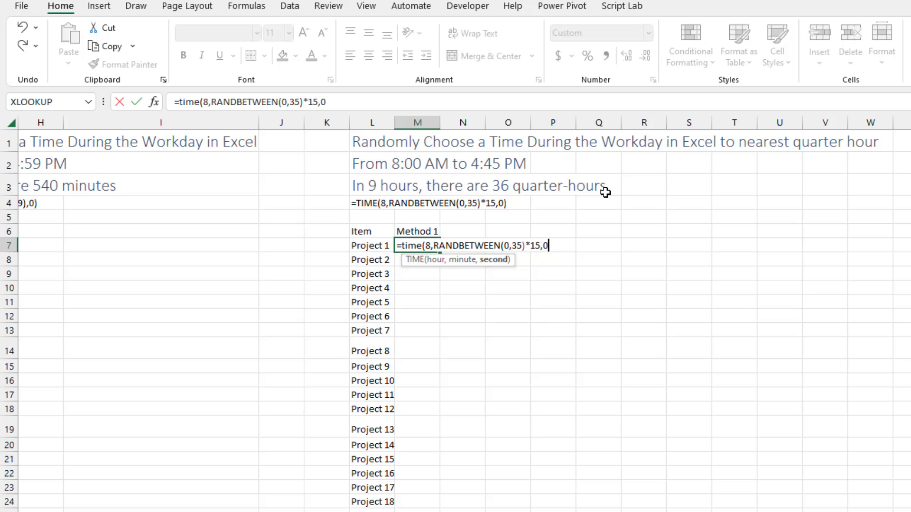
type(")")
key("ctrl+Return")
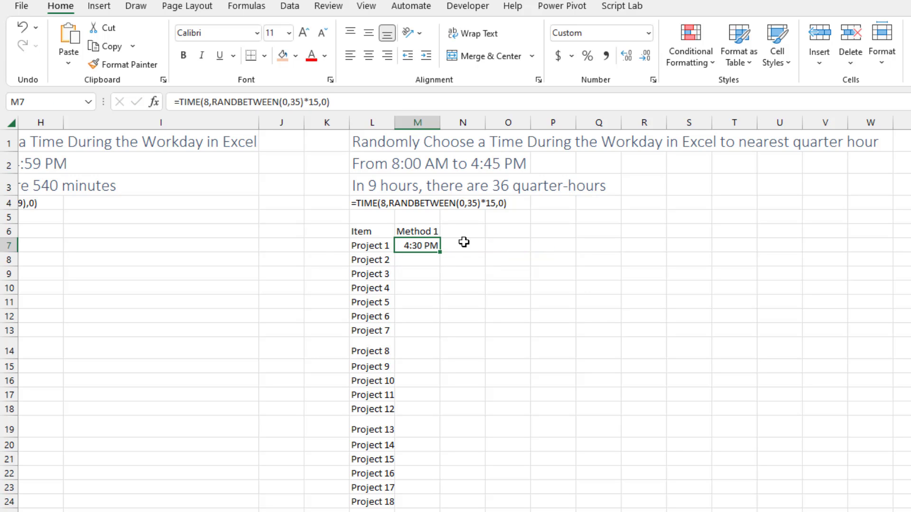
double_click(440, 253)
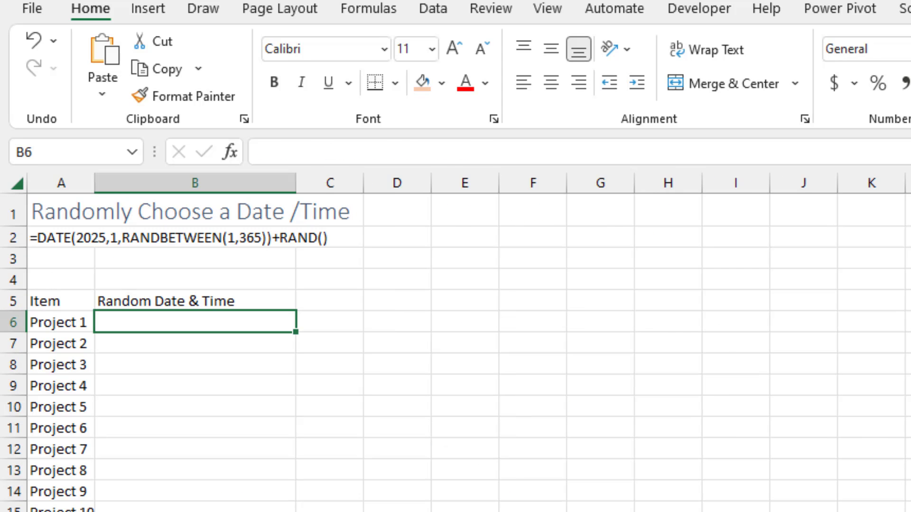
- Enter =DATE(2025,1,RANDBETWEEN(1,365))+RAND() in B6
type("=date(2025,")
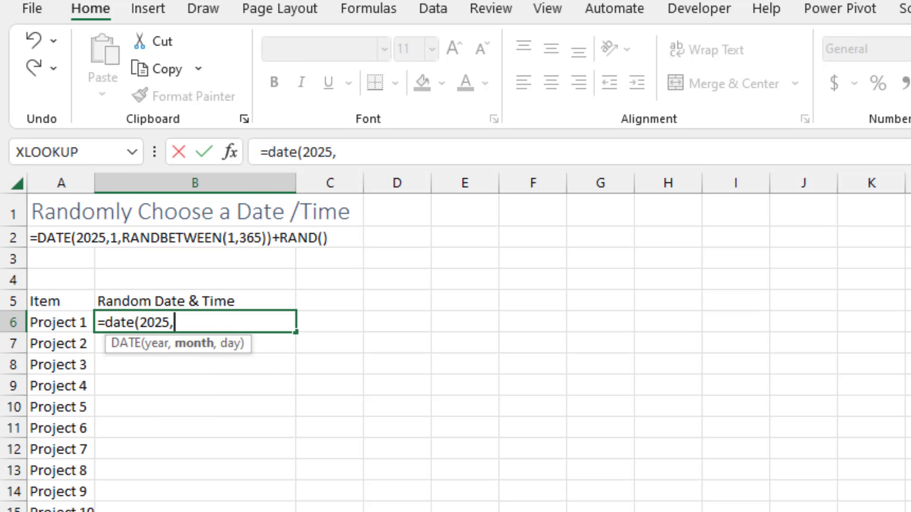
type("1,")
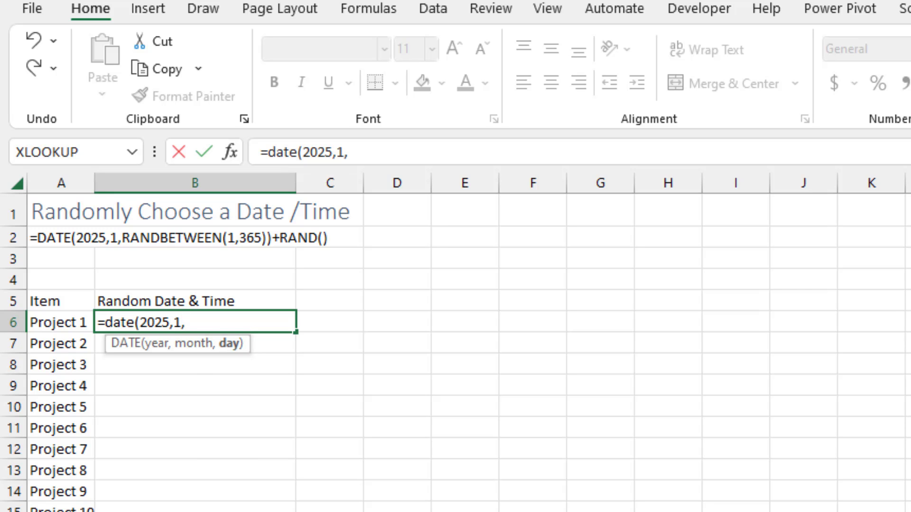
type("randb")
key("Tab")
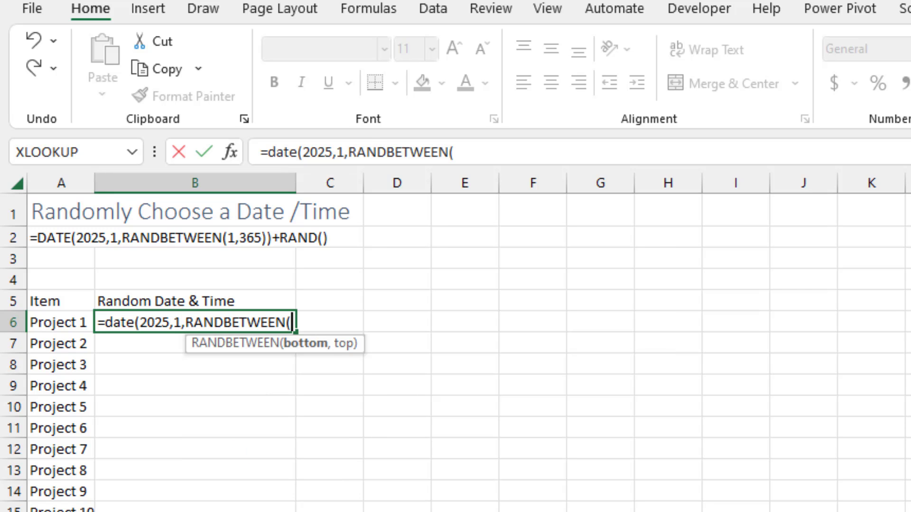
type("1,36")
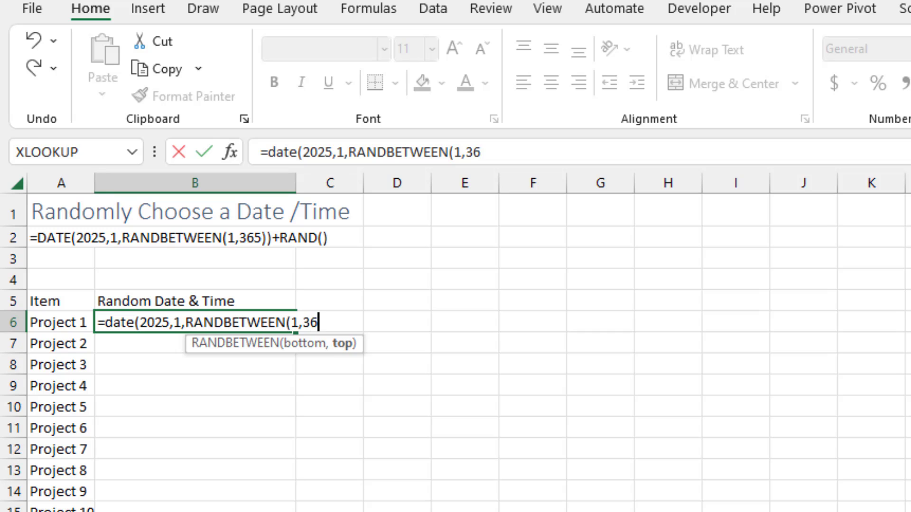
type("5))")
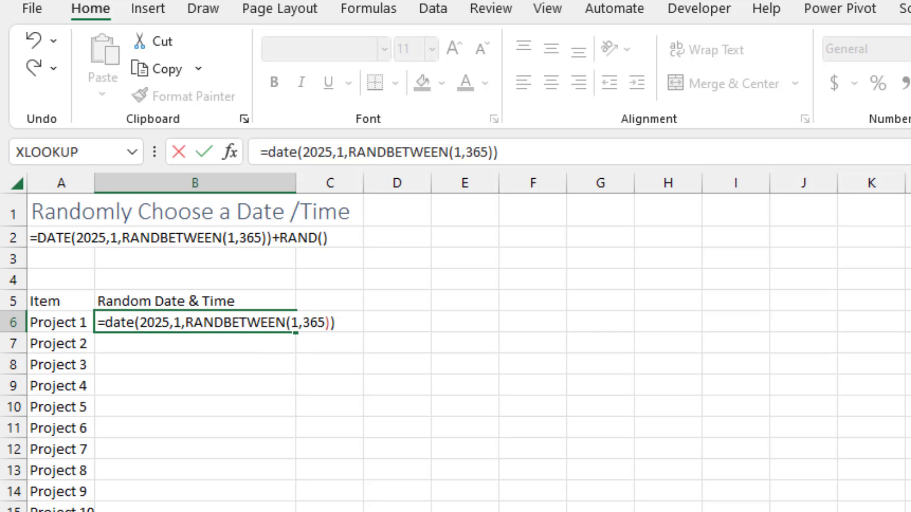
type("+RAND()")
key("ctrl+Return")
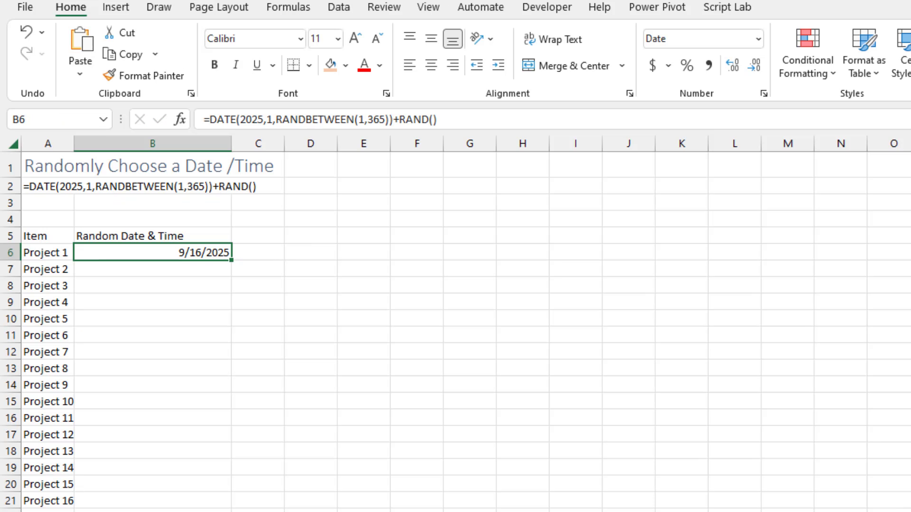
- Format B6 as 3/14/12 1:30 PM, fill it down, then move to the Random Weekday sheet
left_click(763, 94)
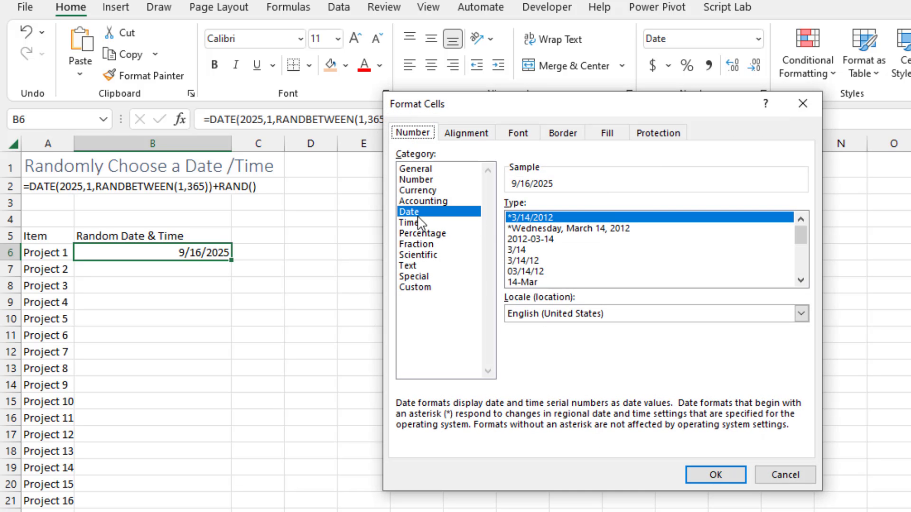
left_click_drag(801, 234, 803, 258)
left_click(556, 250)
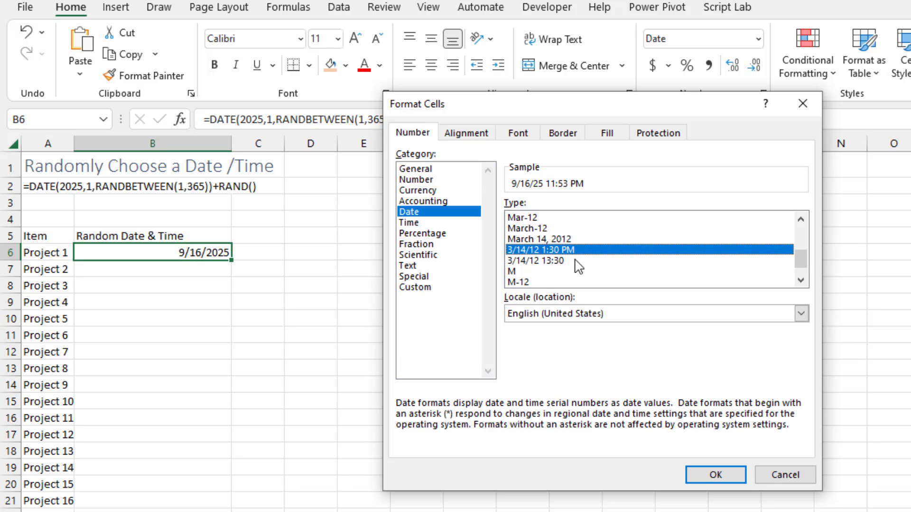
left_click(692, 476)
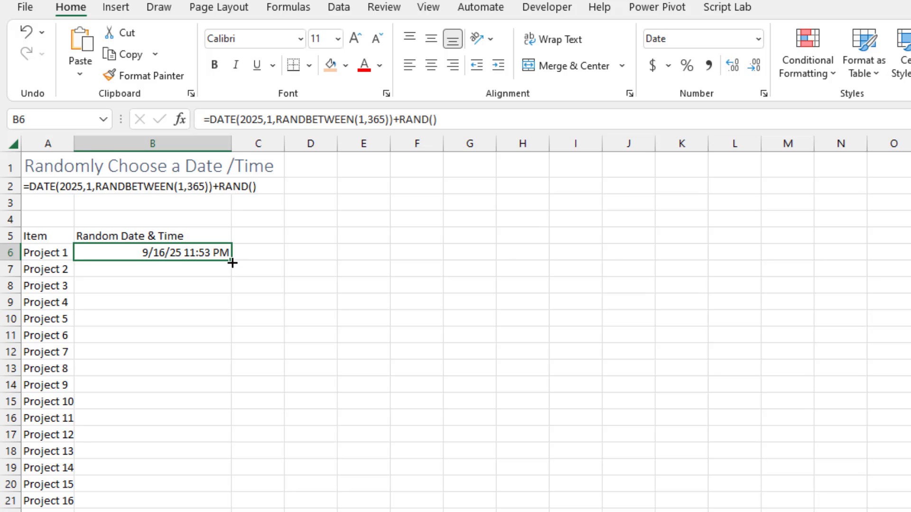
double_click(232, 262)
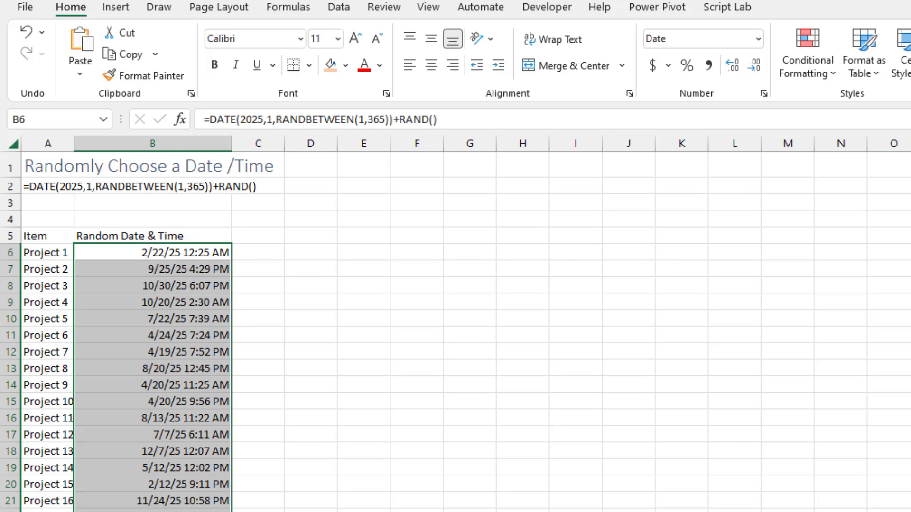
key("ctrl+Page_Down")
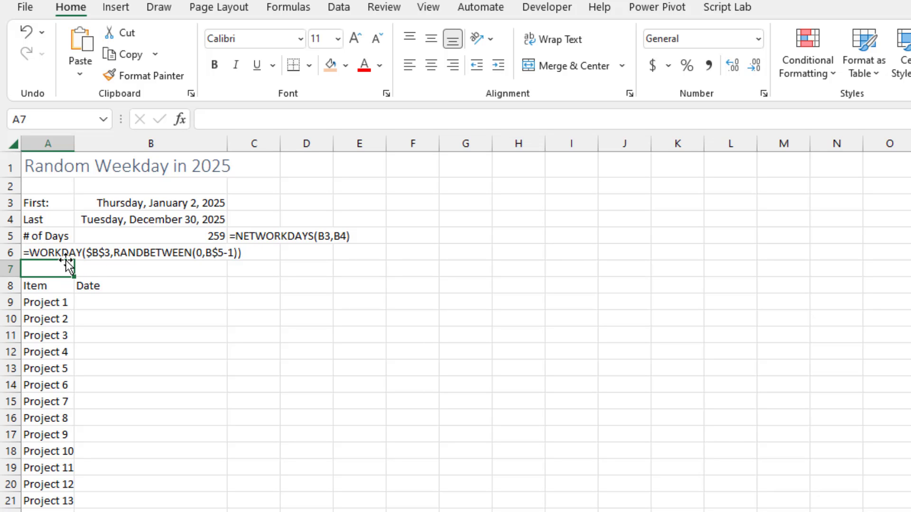
left_click(157, 205)
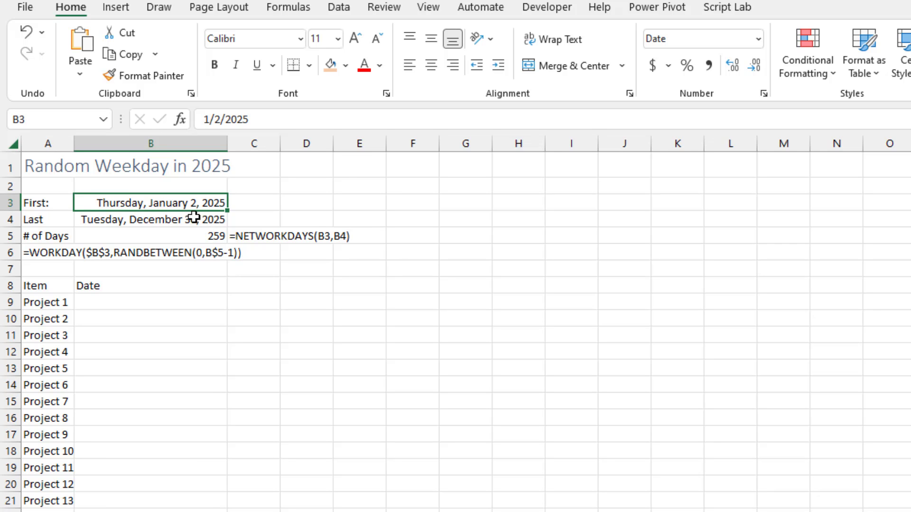
left_click(183, 219)
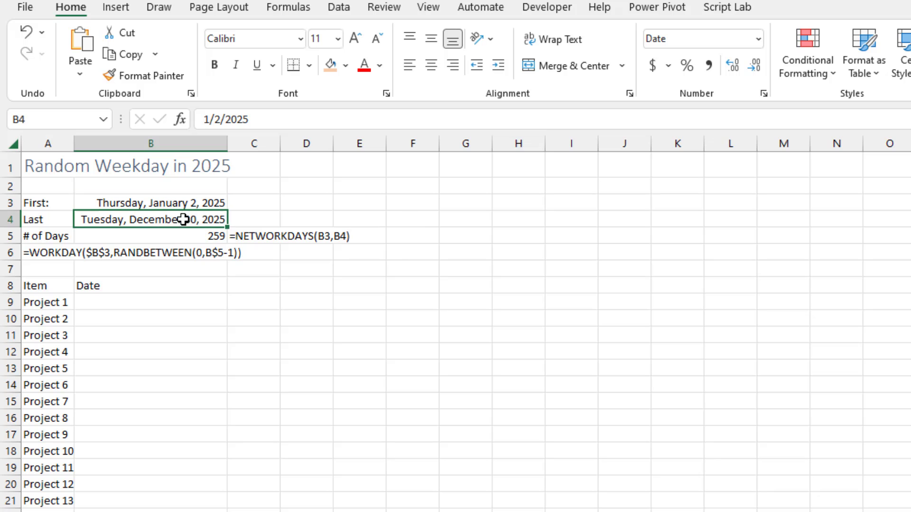
left_click(205, 238)
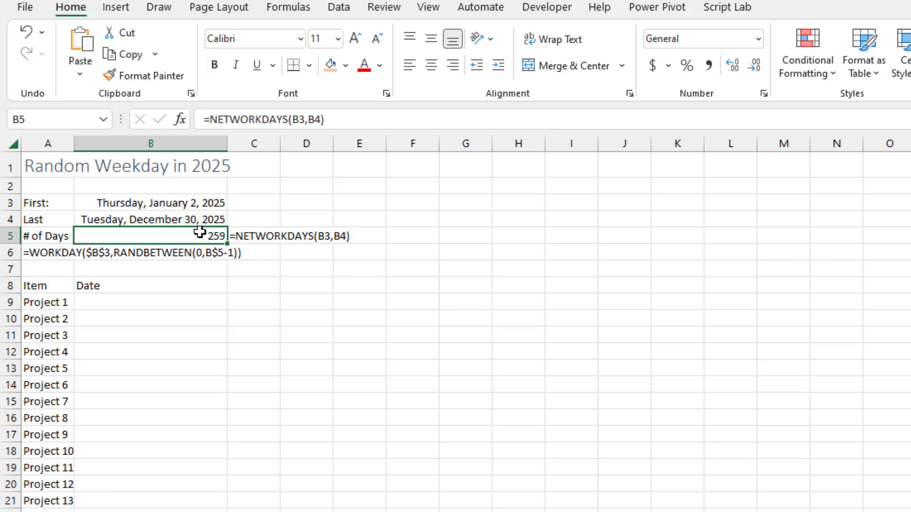
left_click(131, 306)
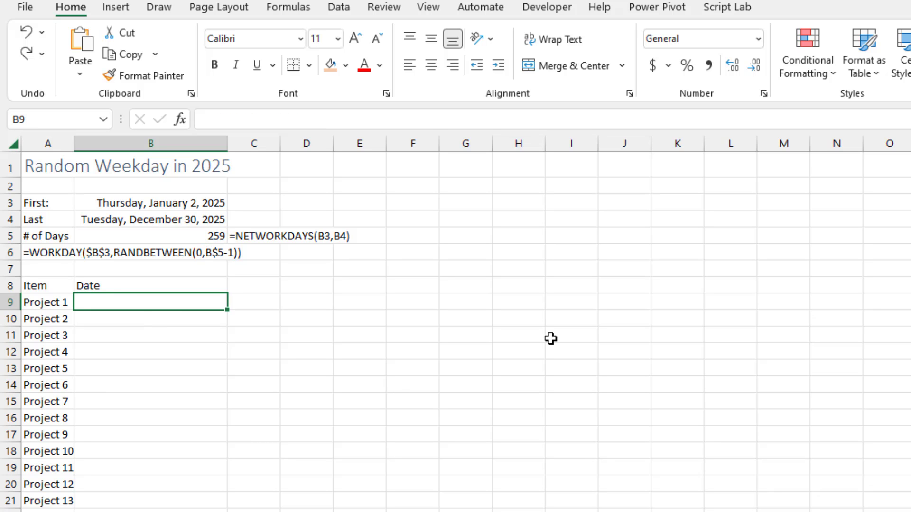
- Enter =WORKDAY($B$3,RANDBETWEEN(0,$B$5-1)) in B9
type("=")
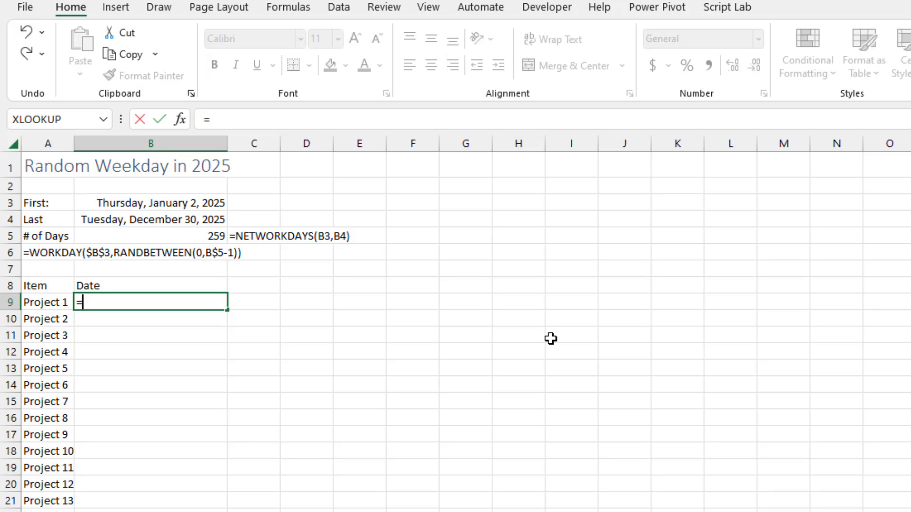
type("work")
key("Tab")
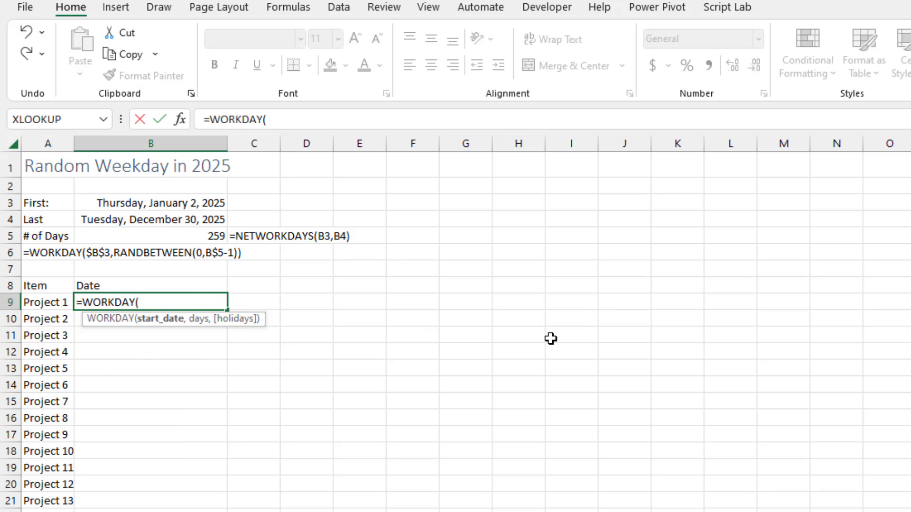
key("Up")
key("Up")
key("Up")
key("Up")
key("Up")
key("Up")
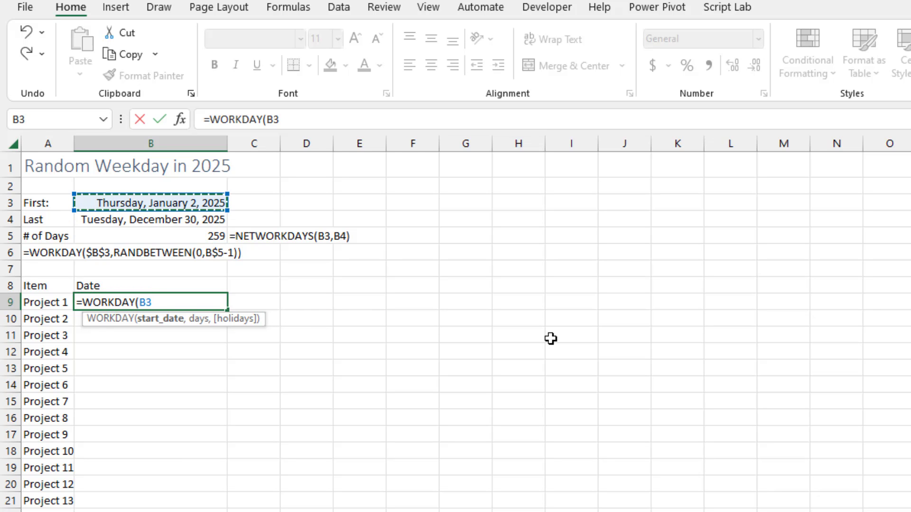
key("F4")
type(",")
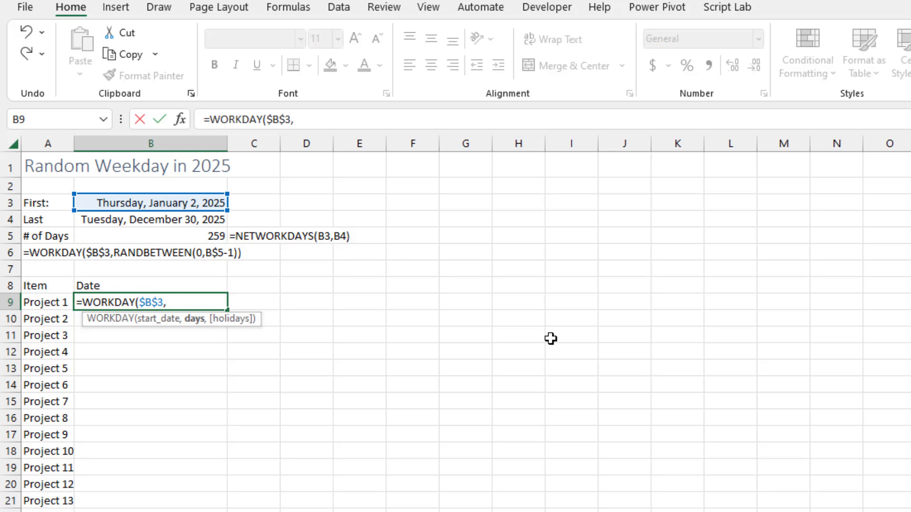
type("randb")
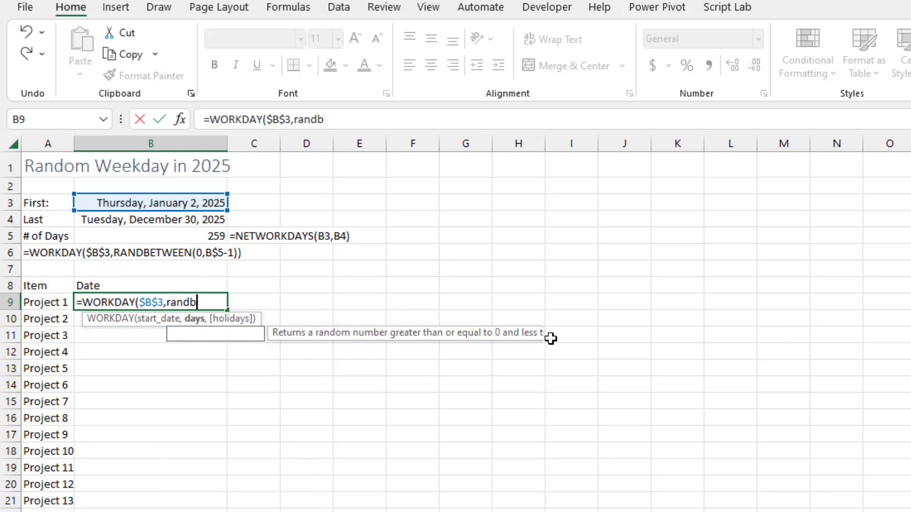
key("Tab")
type("0,")
key("Up")
key("Up")
key("Up")
key("Up")
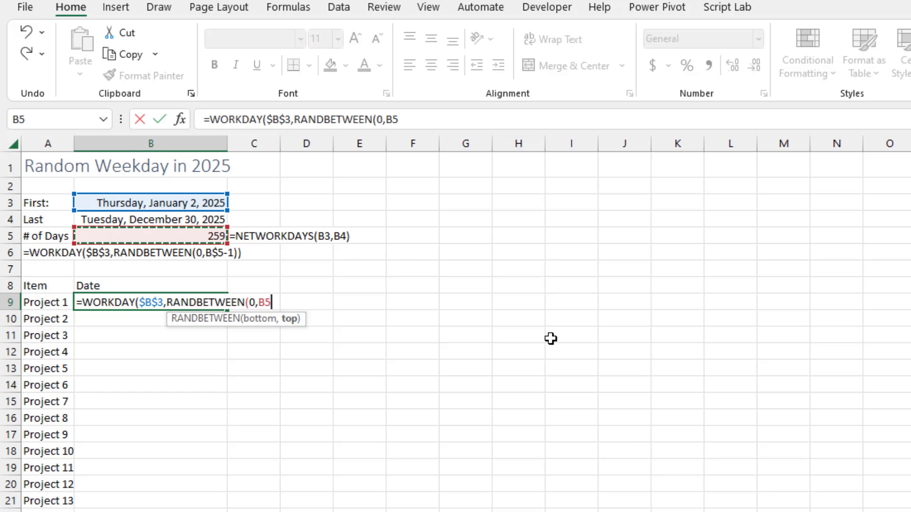
key("F4")
type("-1))")
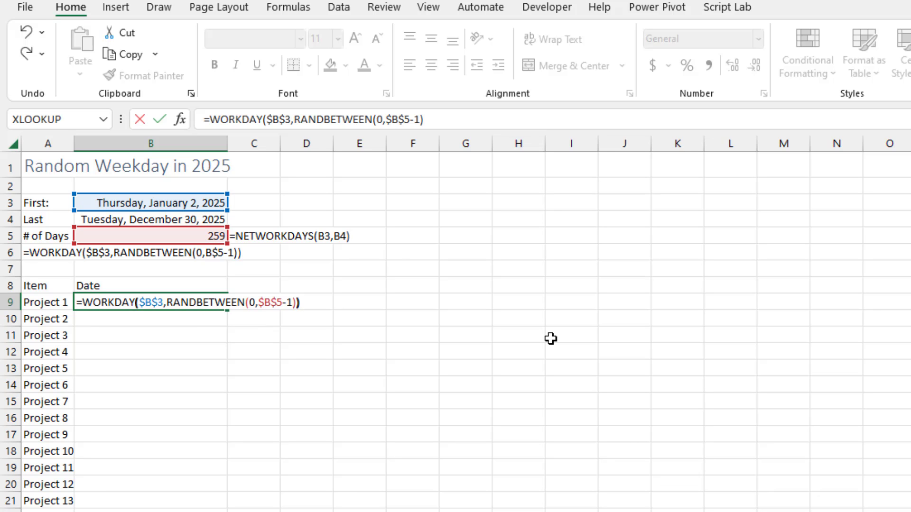
key("Return")
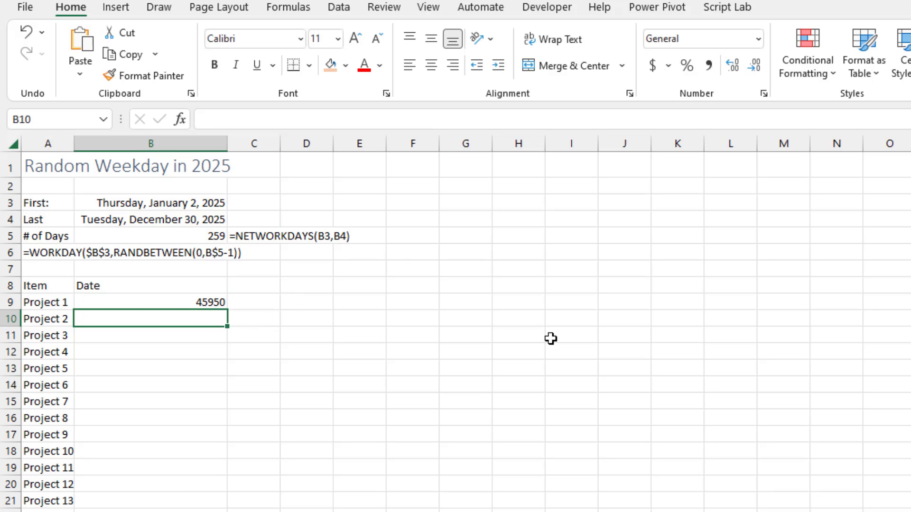
- Format B9 as Long Date, fill it down for all projects, and widen column B
key("Up")
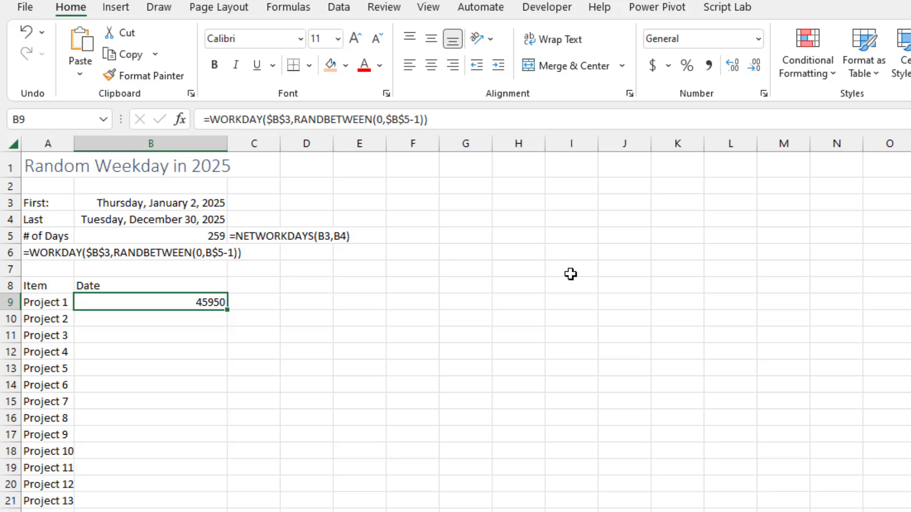
left_click(758, 40)
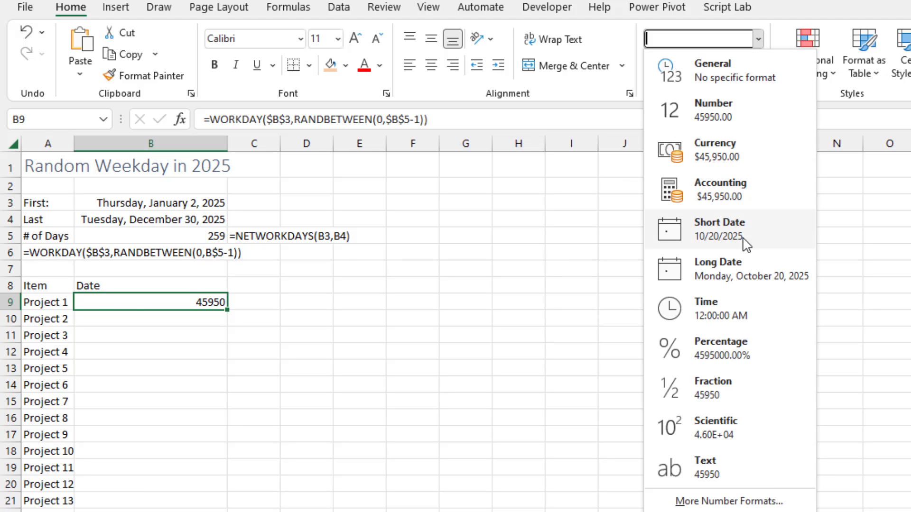
left_click(730, 270)
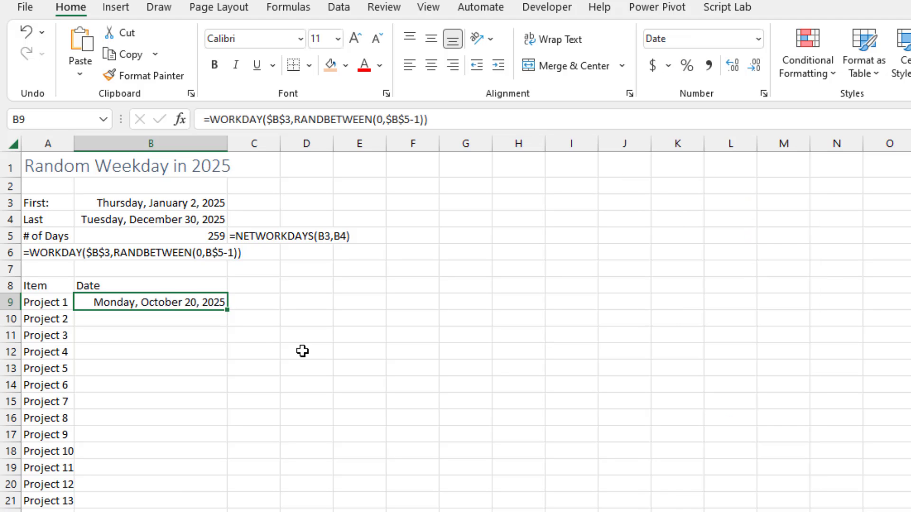
double_click(229, 311)
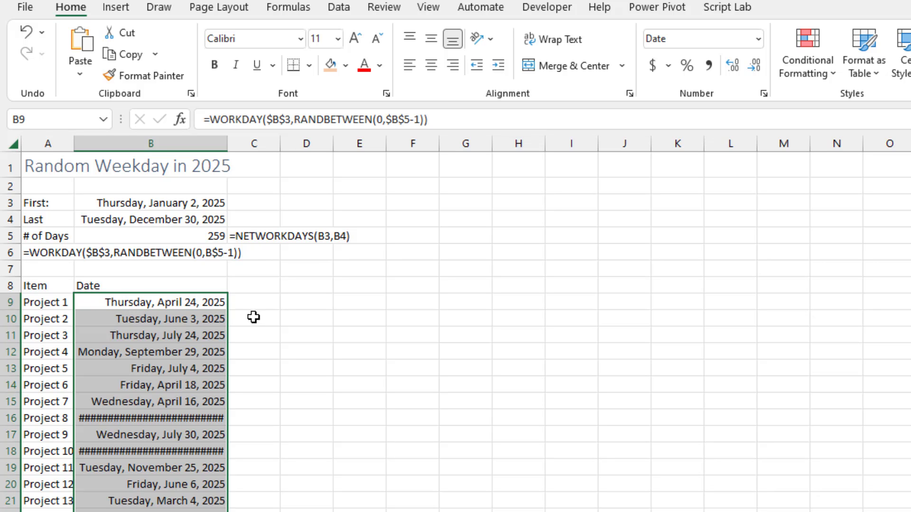
left_click_drag(226, 145, 270, 149)
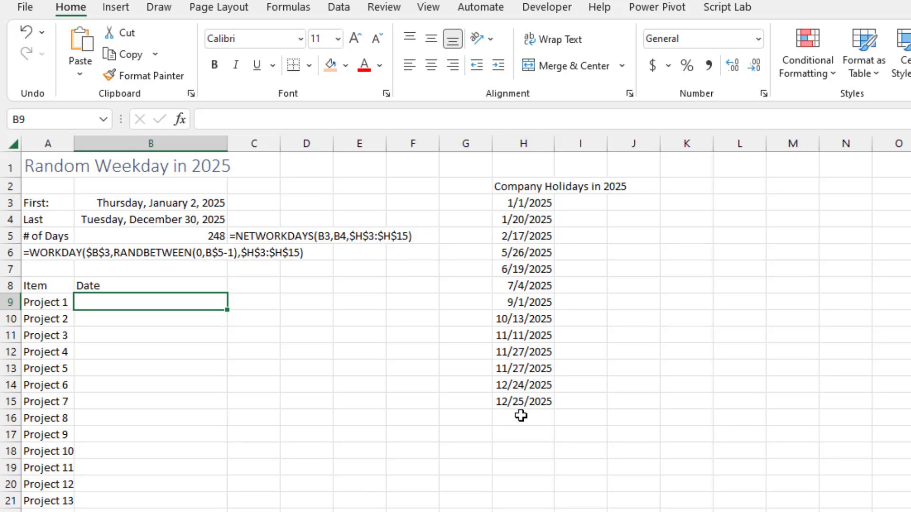
- Inspect B5's NETWORKDAYS formula without changing it, then select Project 1's Date cell B9
left_click(199, 237)
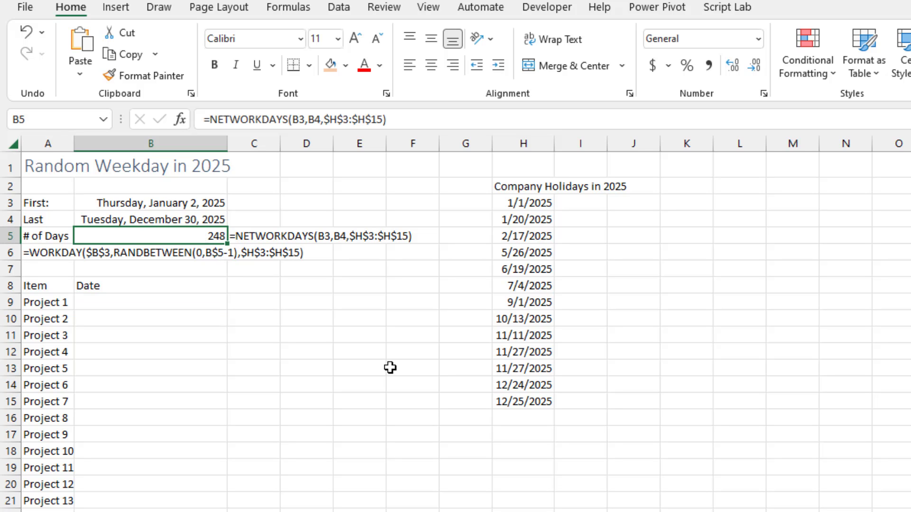
key("F2")
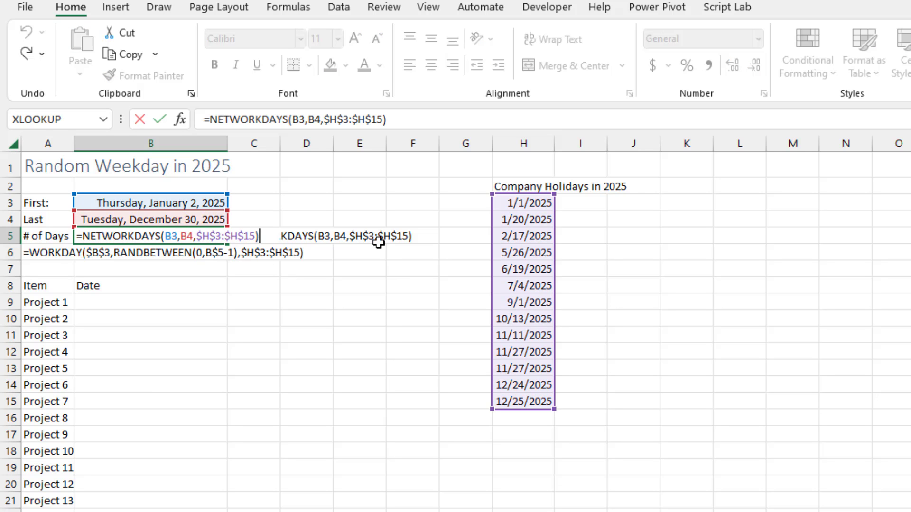
key("Escape")
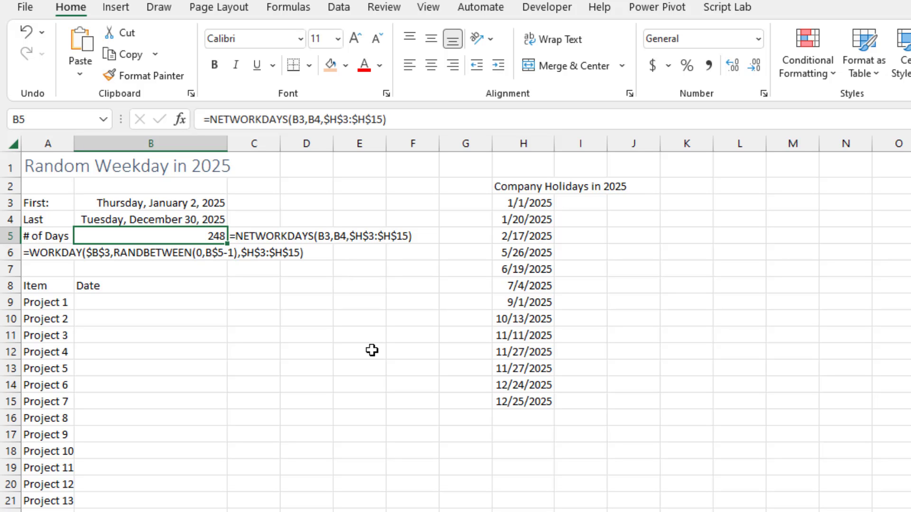
left_click(104, 304)
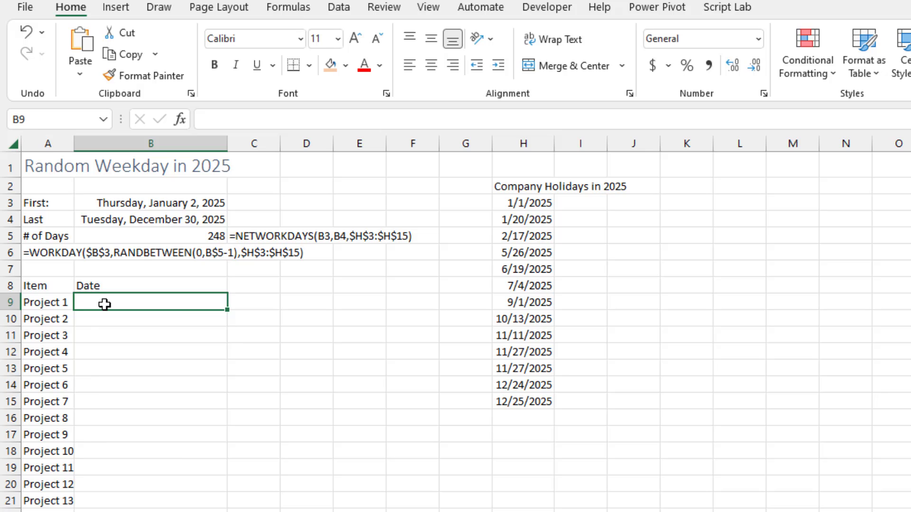
- In B9, start =WORKDAY($B$3,RANDBETWEEN(0,$B$5-1), with absolute references
type("=workd")
key("Tab")
key("Up")
key("Up")
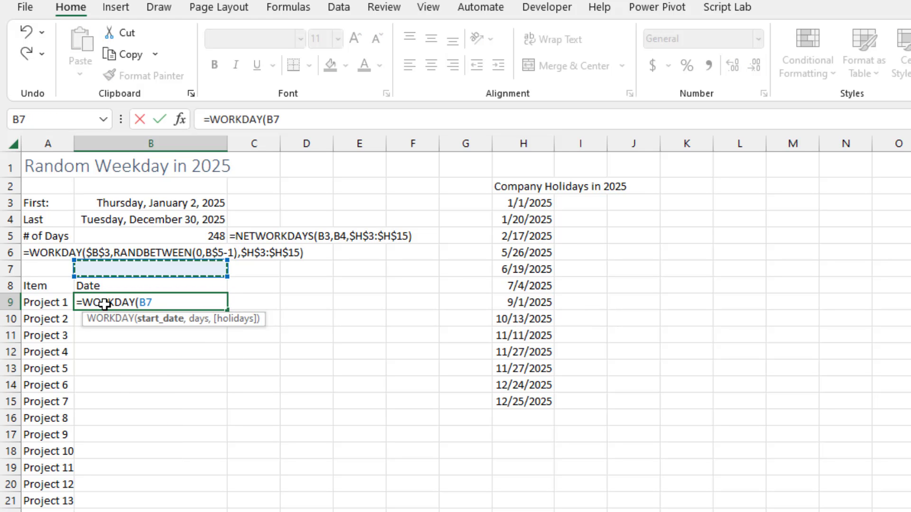
key("Up")
key("Up")
key("Up")
key("Up")
key("F4")
type(",randb")
key("Tab")
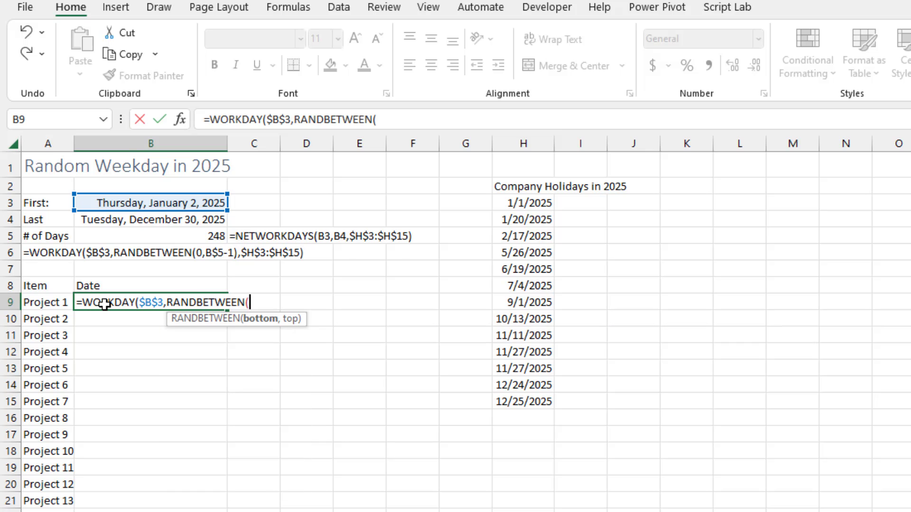
type("0,")
key("Up")
key("Up")
key("Up")
key("Up")
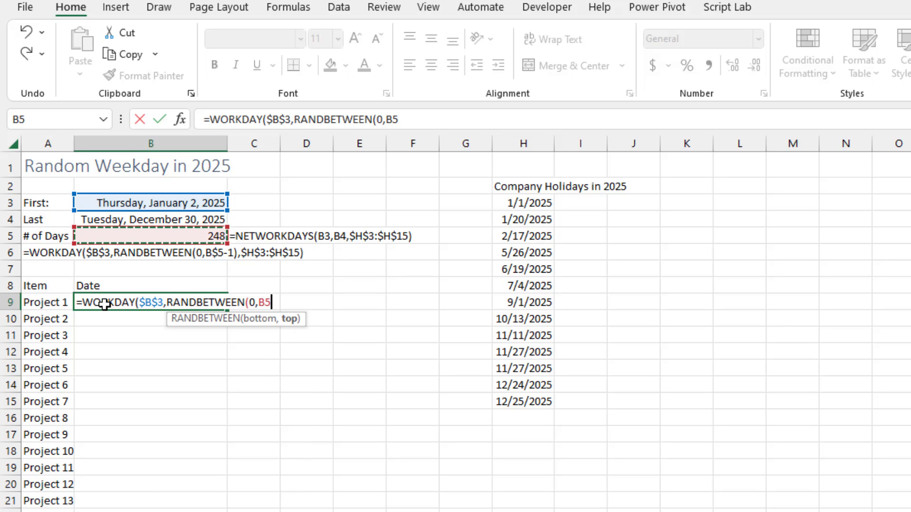
key("F4")
type("-1),")
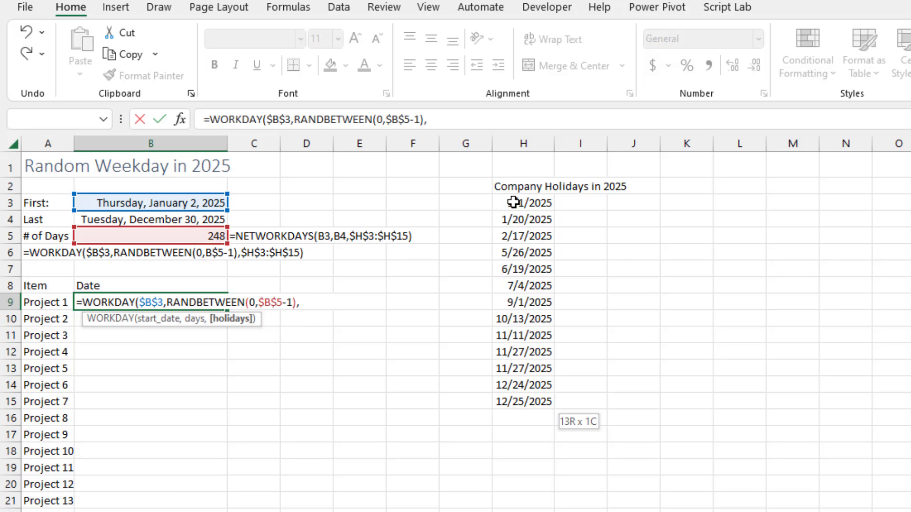
- Add the absolute holiday range $H$3:$H$15 as the last argument and commit the formula
left_click_drag(524, 202, 525, 401)
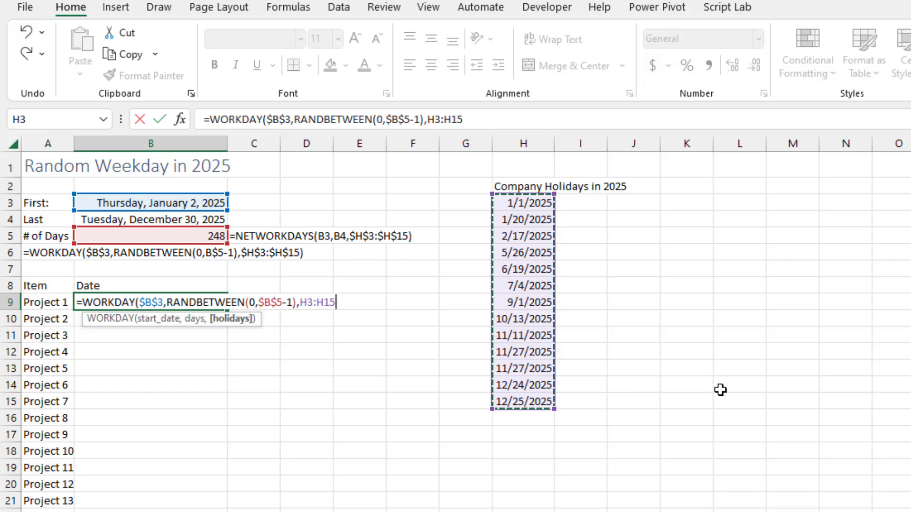
key("F4")
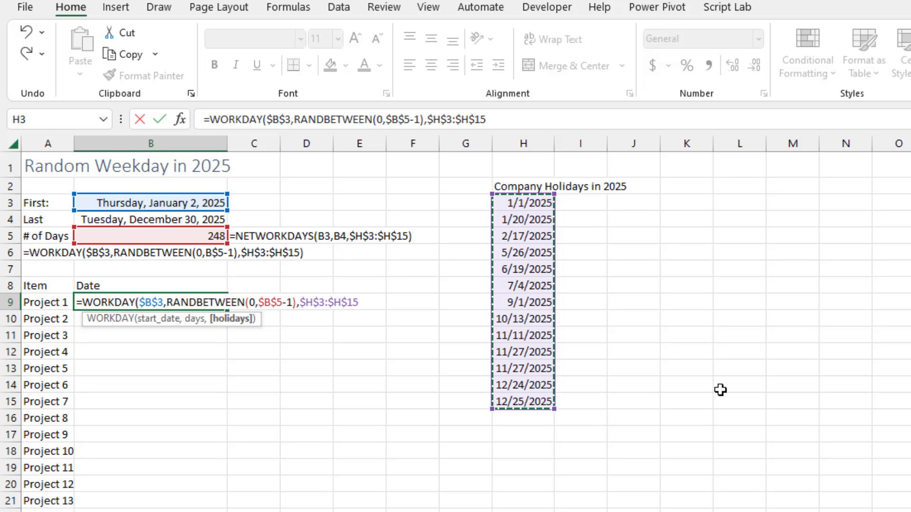
type(")")
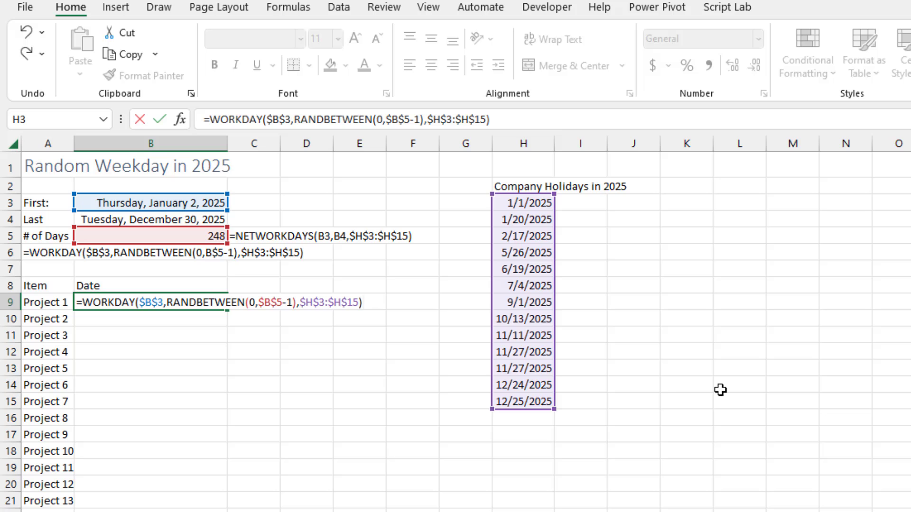
key("Return")
- Format B9 as Long Date, fill it down for every project, and widen column B
key("Up")
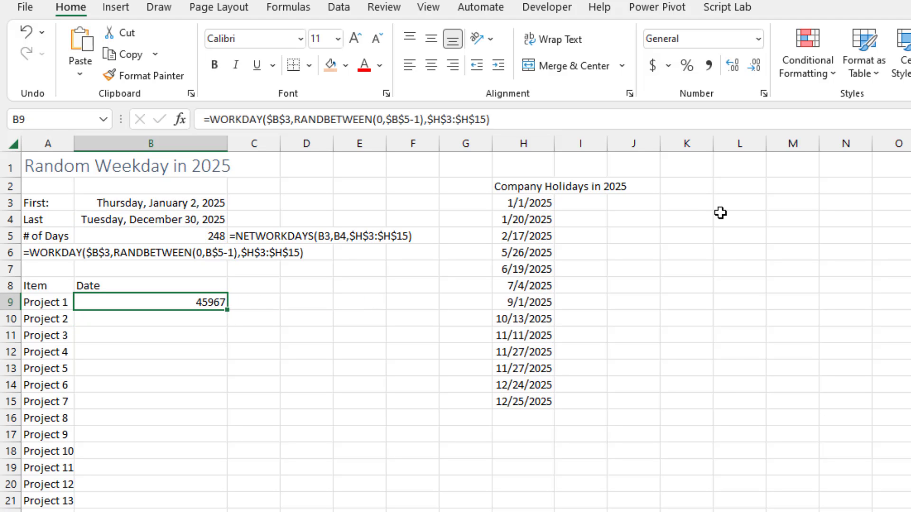
left_click(758, 40)
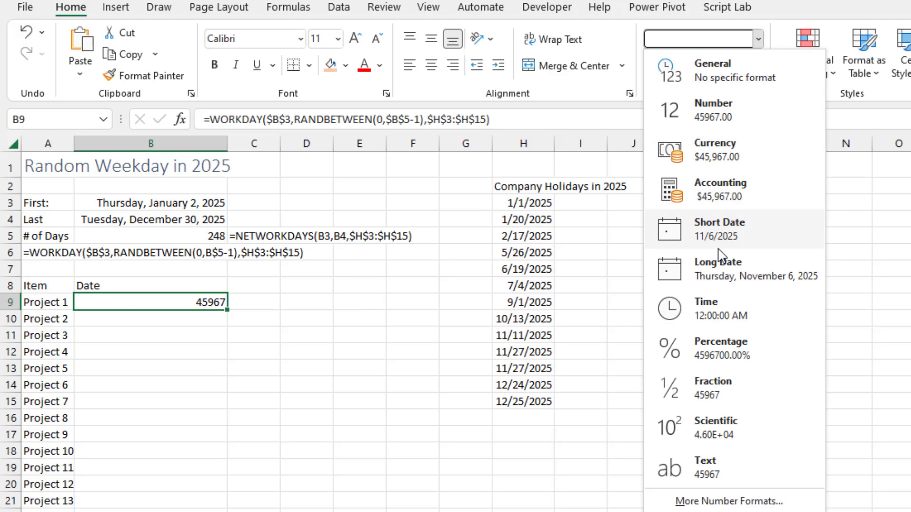
left_click(718, 266)
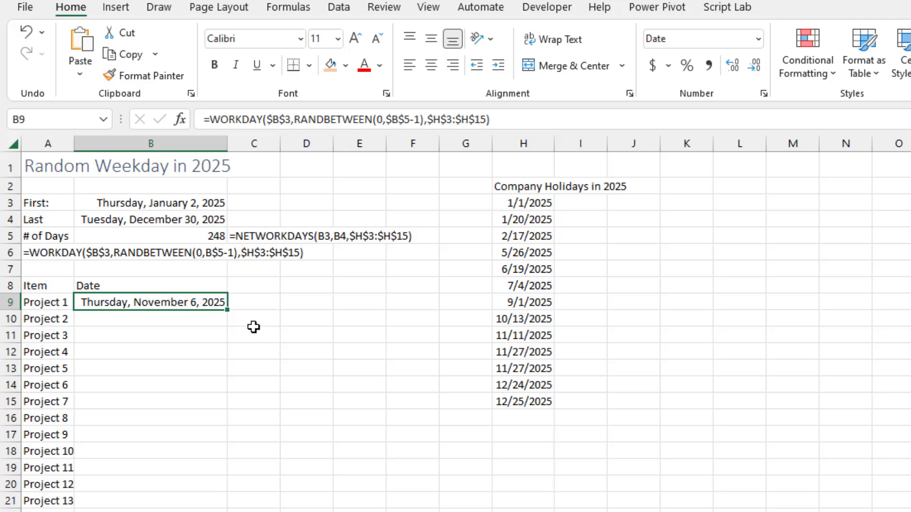
double_click(227, 310)
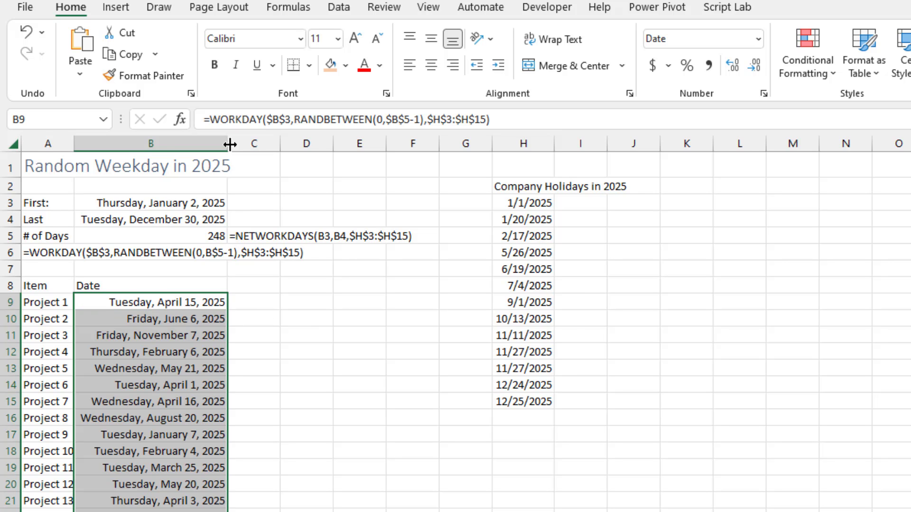
left_click_drag(229, 144, 256, 147)
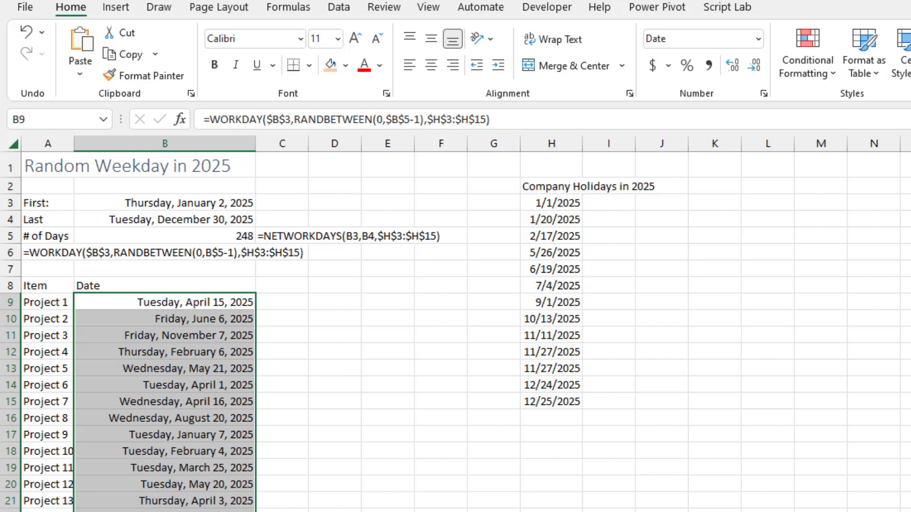
key("ctrl+Page_Down")
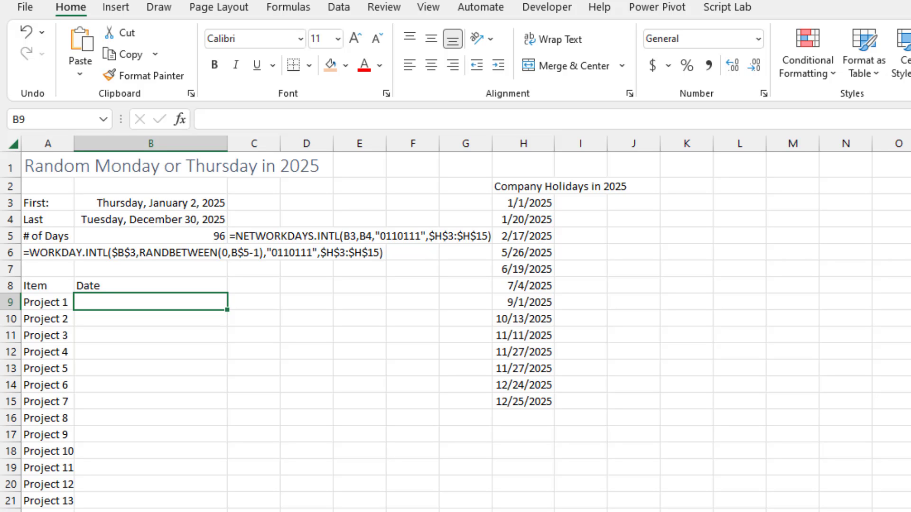
key("Up")
key("Up")
key("Up")
key("Up")
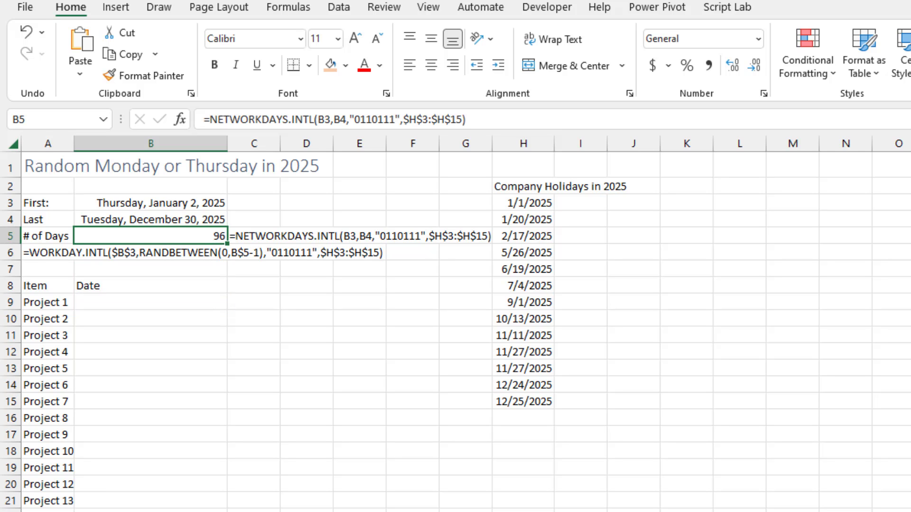
key("F2")
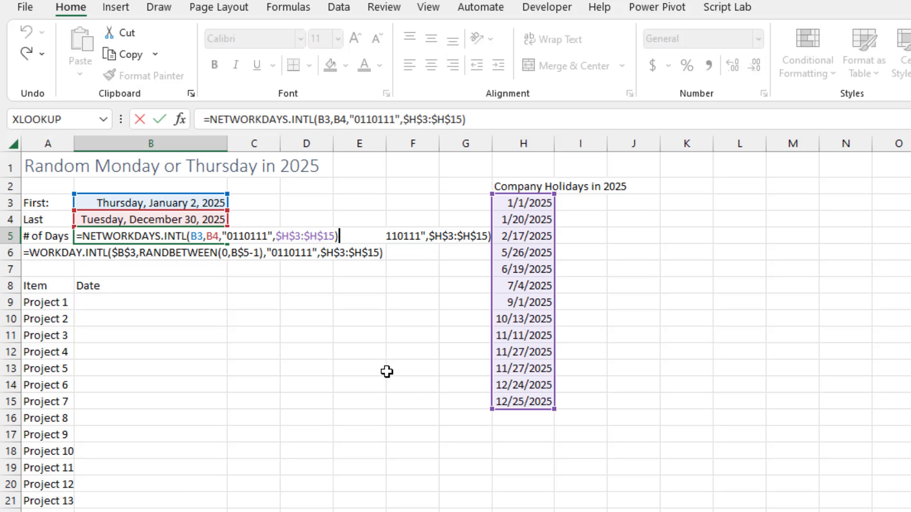
left_click(236, 234)
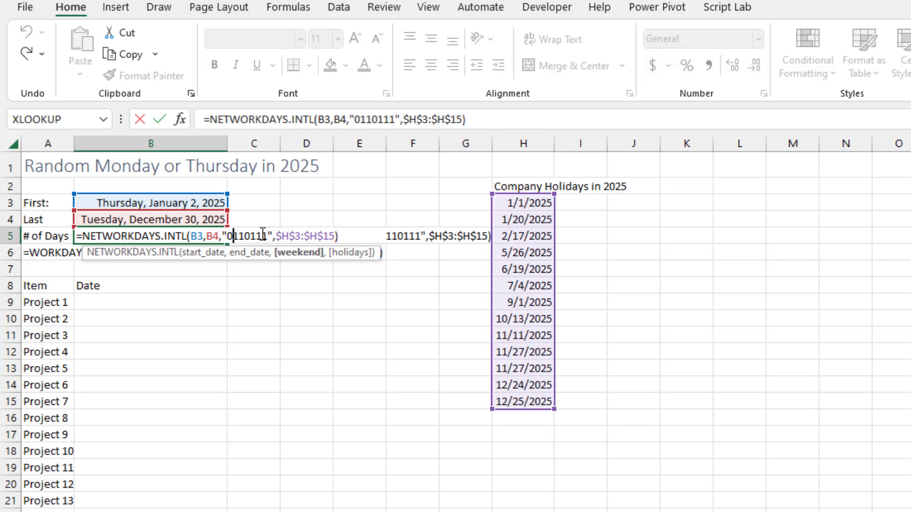
key("Return")
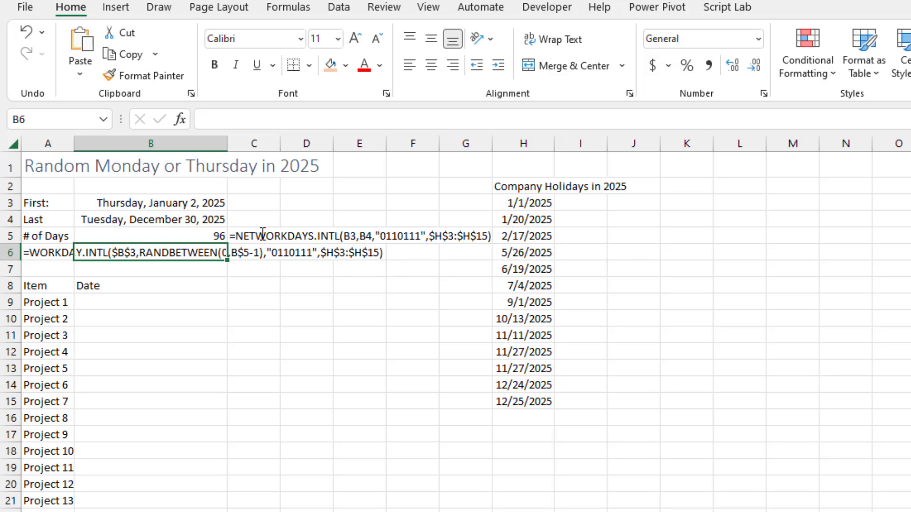
key("Up")
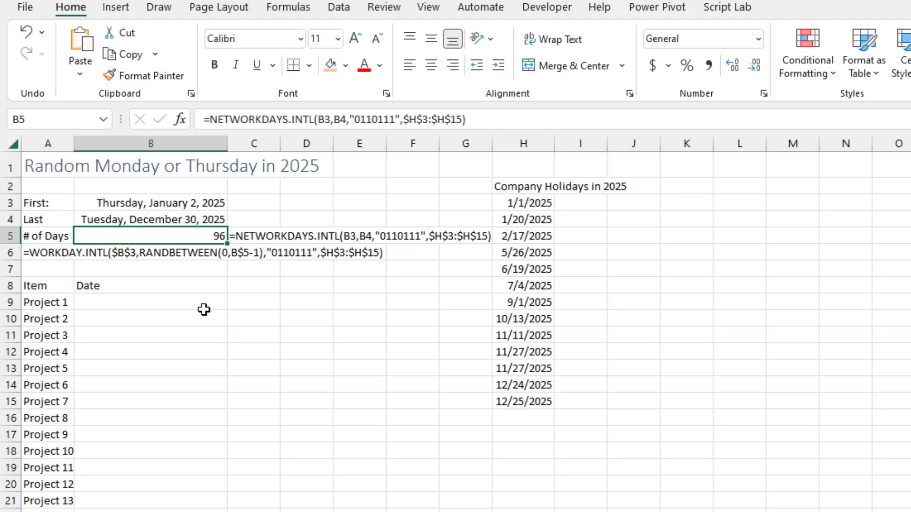
- In B9, build WORKDAY.INTL from $B$3 plus RANDBETWEEN(0,$B$5-1) with weekend code "0110111"
left_click(147, 303)
type("=workd")
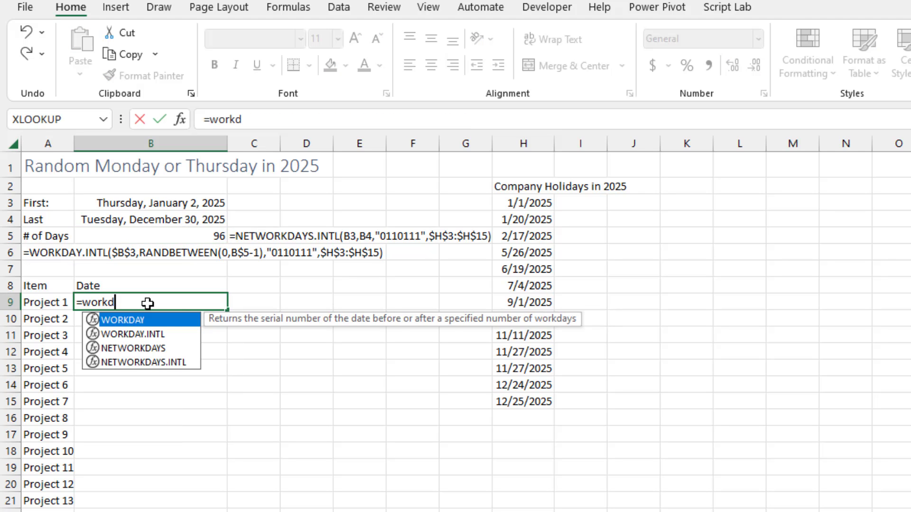
key("Tab")
key("BackSpace")
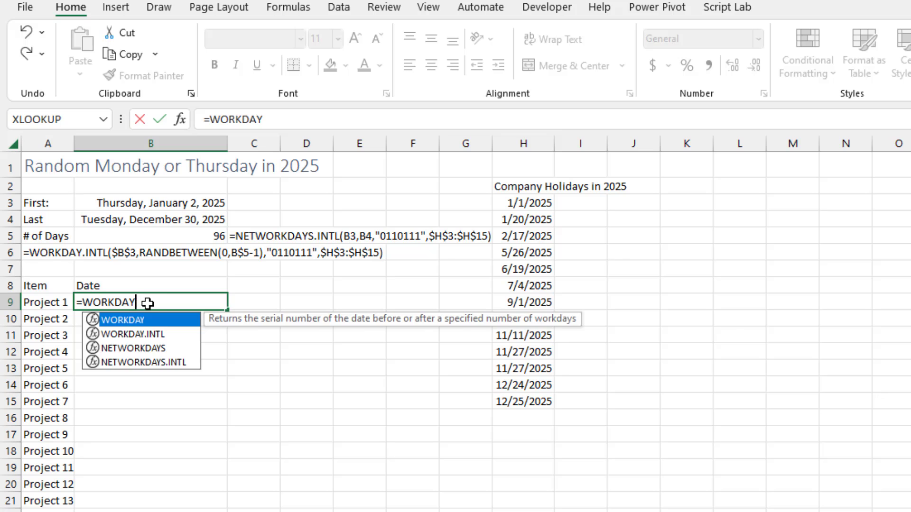
key("Down")
key("Tab")
key("Up")
key("Up")
key("Up")
key("Up")
key("Up")
key("Up")
key("F4")
type(",rand")
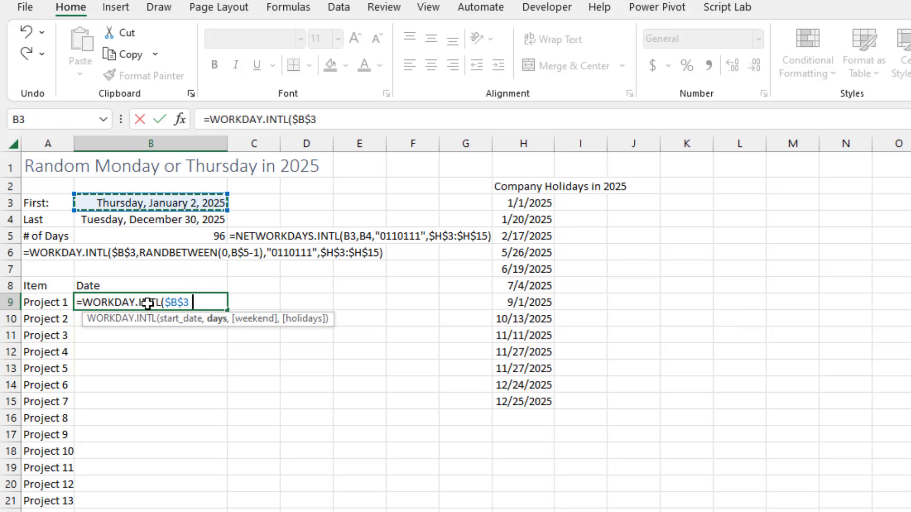
key("Down")
key("Down")
key("Tab")
type("0,")
key("Up")
key("Up")
key("Up")
key("Up")
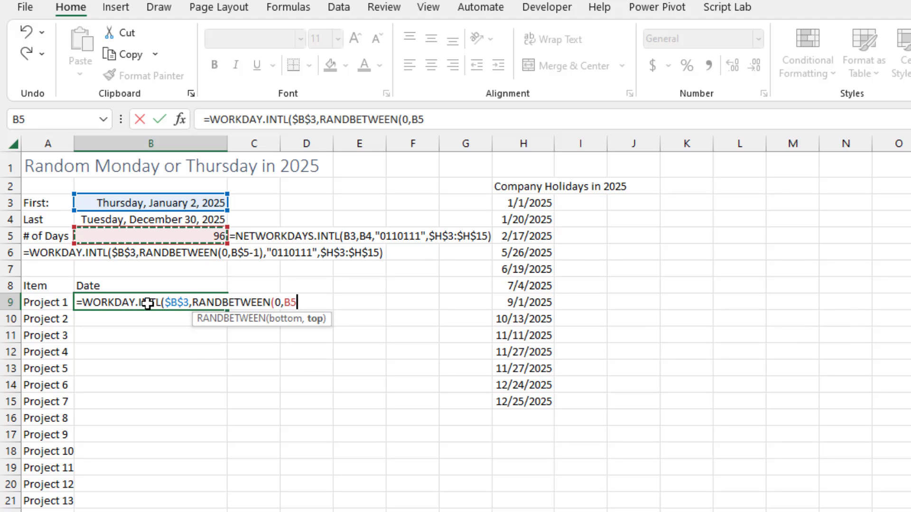
key("F4")
type("-1")
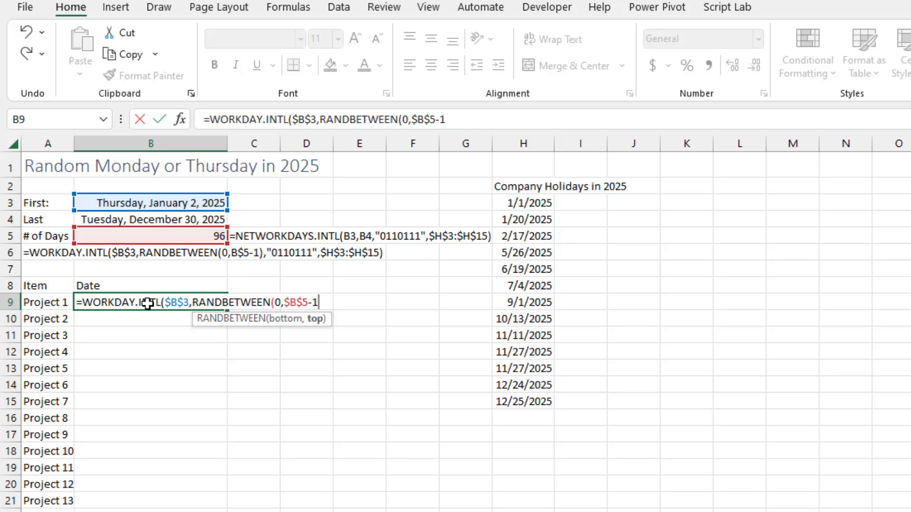
type("),")
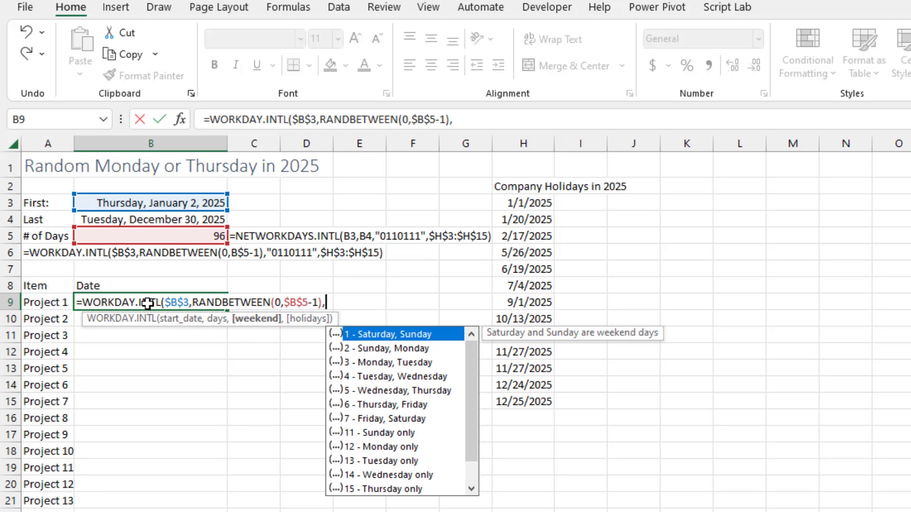
type("\"0110111\"")
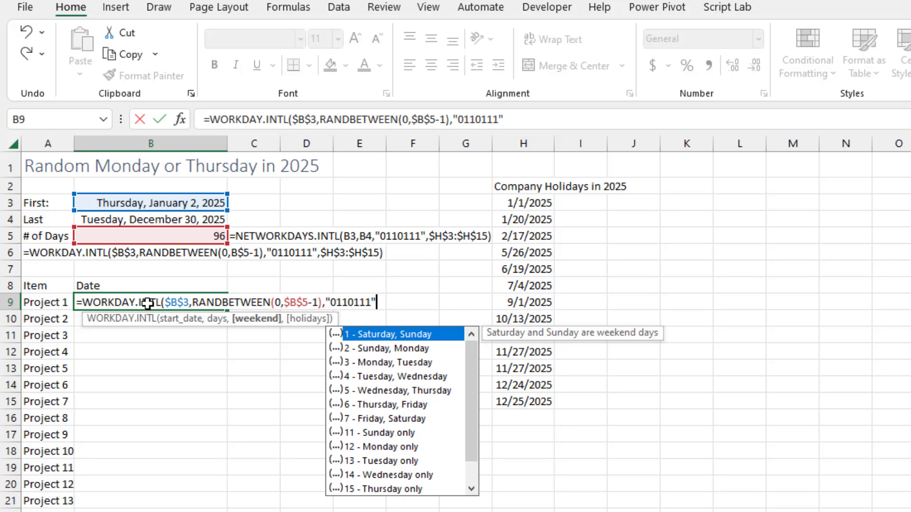
type(",")
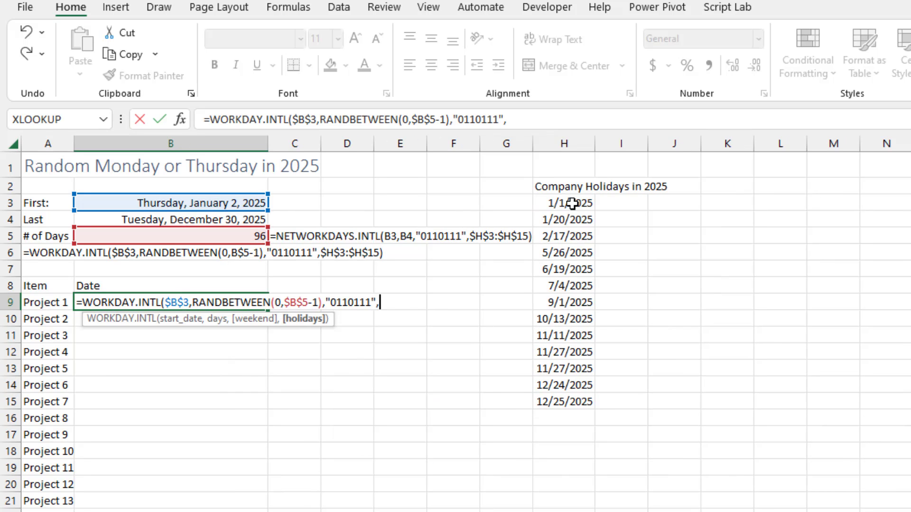
- Add the Company Holidays range $H$3:$H$15 as holidays and enter the B9 formula
left_click_drag(575, 203, 577, 400)
key("F4")
type(")")
key("ctrl+Return")
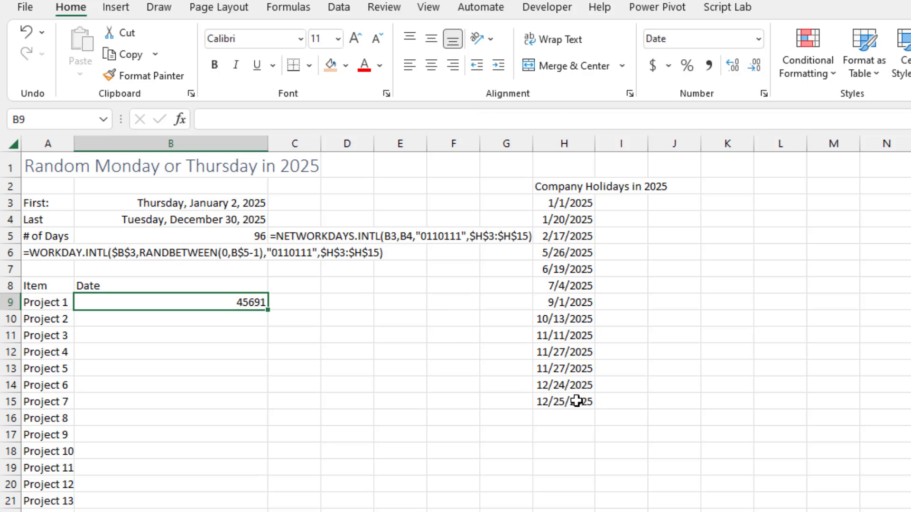
- Format B9 as Long Date, fill it down the Project list, and recalculate twice
left_click(758, 39)
left_click(725, 268)
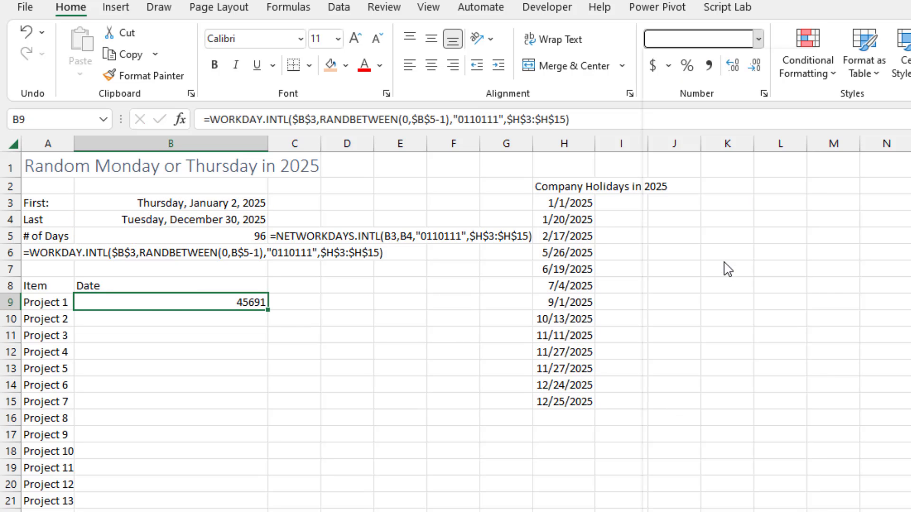
double_click(271, 310)
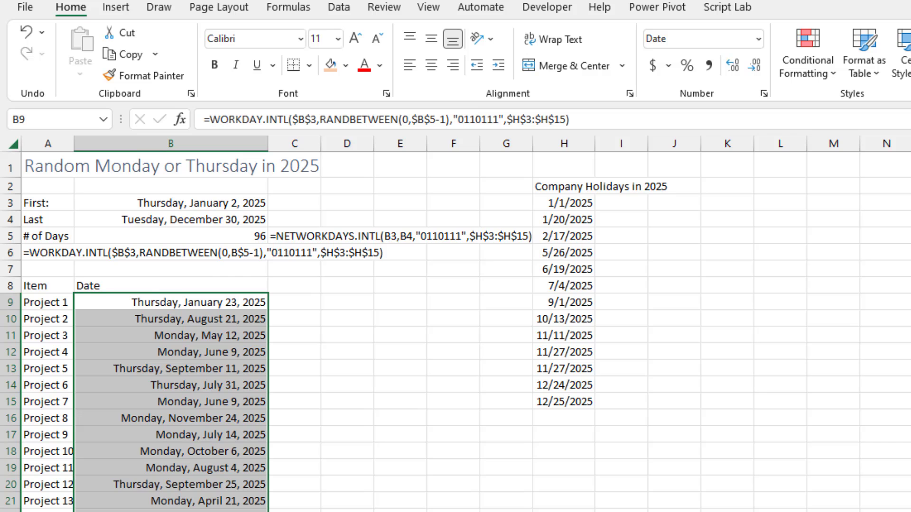
key("F9")
key("F9")
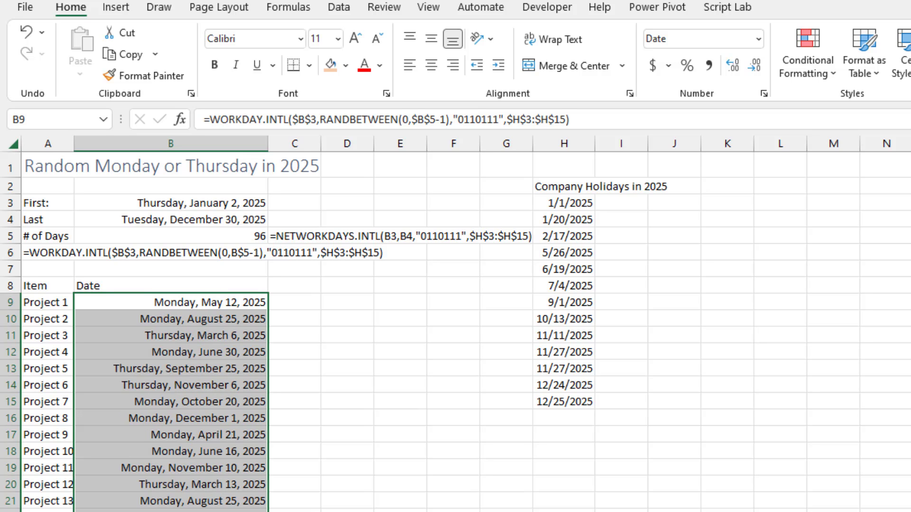
key("F9")
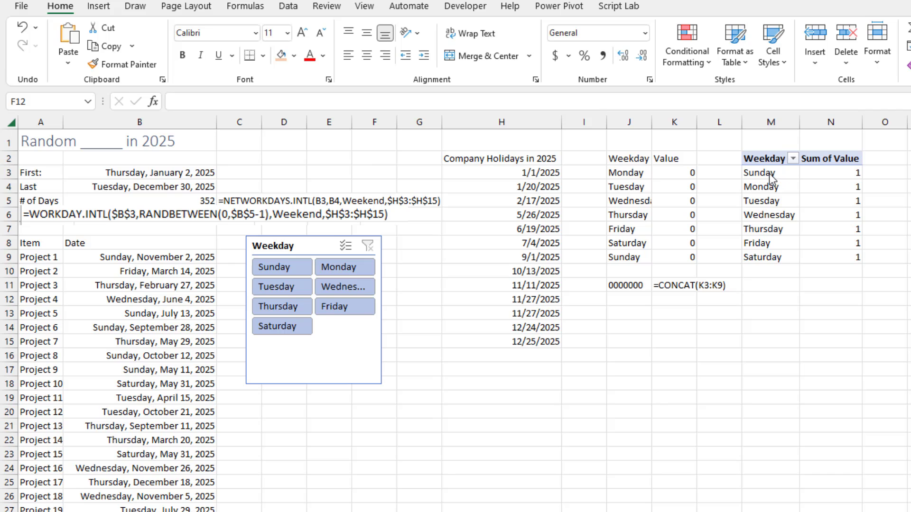
- Pick Tuesday in the Weekday slicer, then review the K3 weekday flag and J11 Weekend code 1011111
left_click(291, 285)
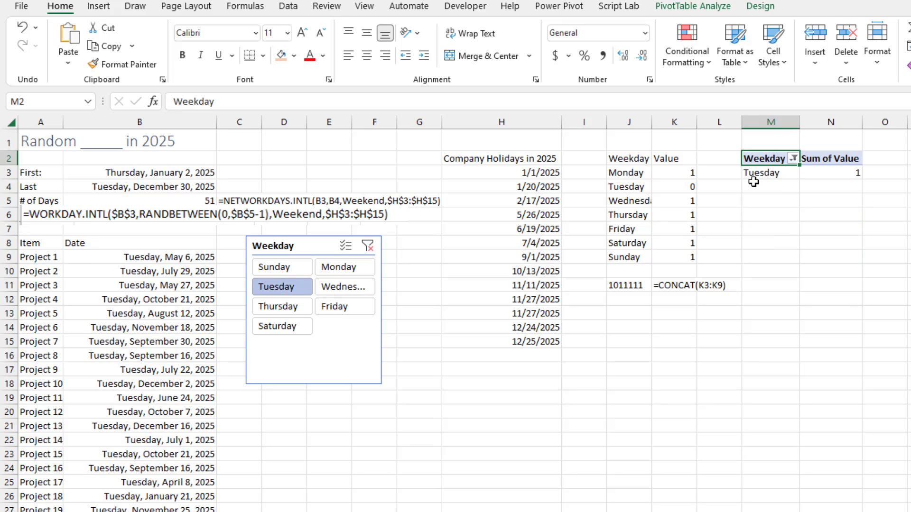
left_click(692, 173)
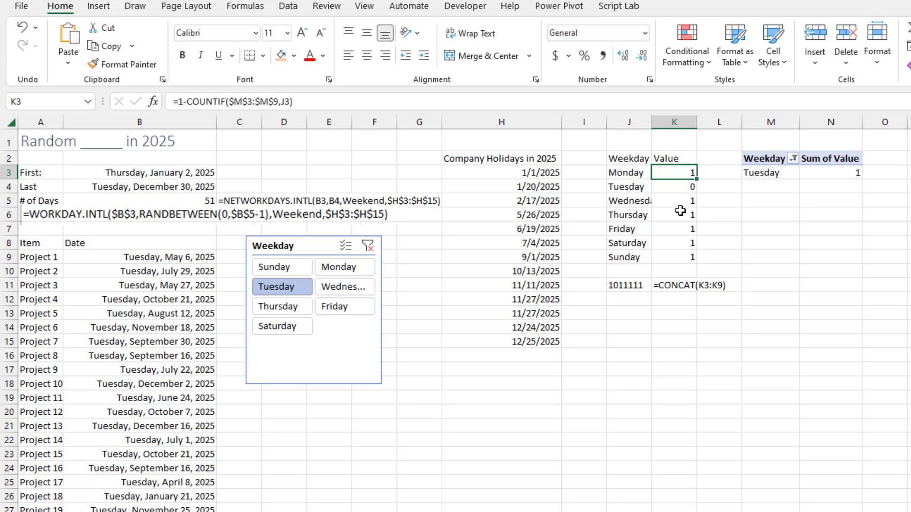
left_click(634, 285)
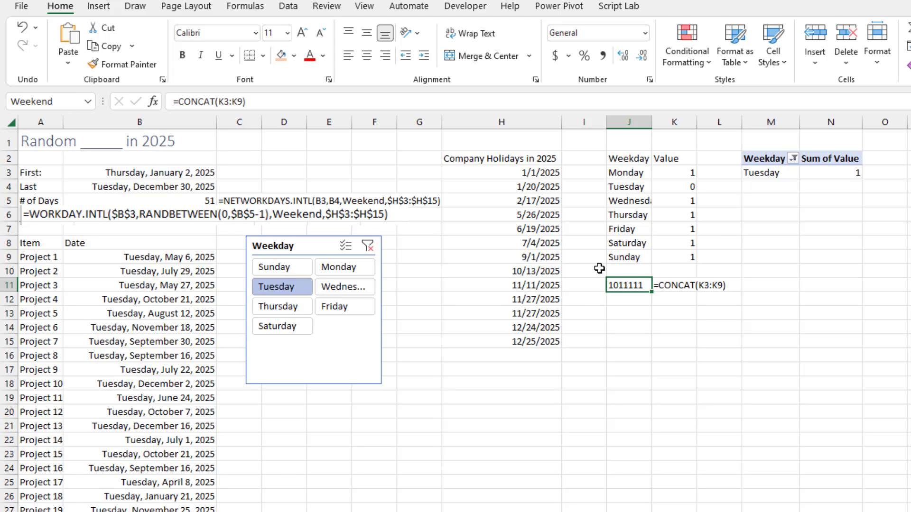
- Review the B5 and B9 formulas, enable slicer Multi-Select, add Thursday, then clear the filter
left_click(197, 201)
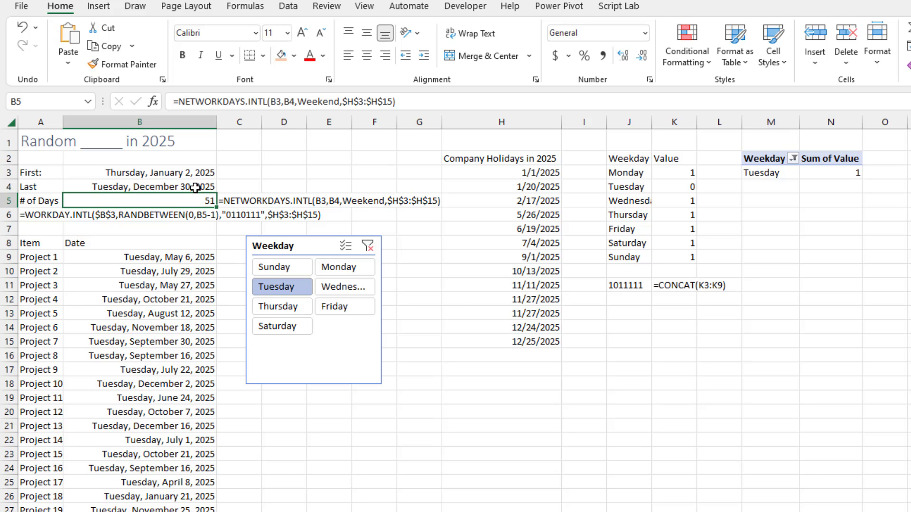
left_click(148, 259)
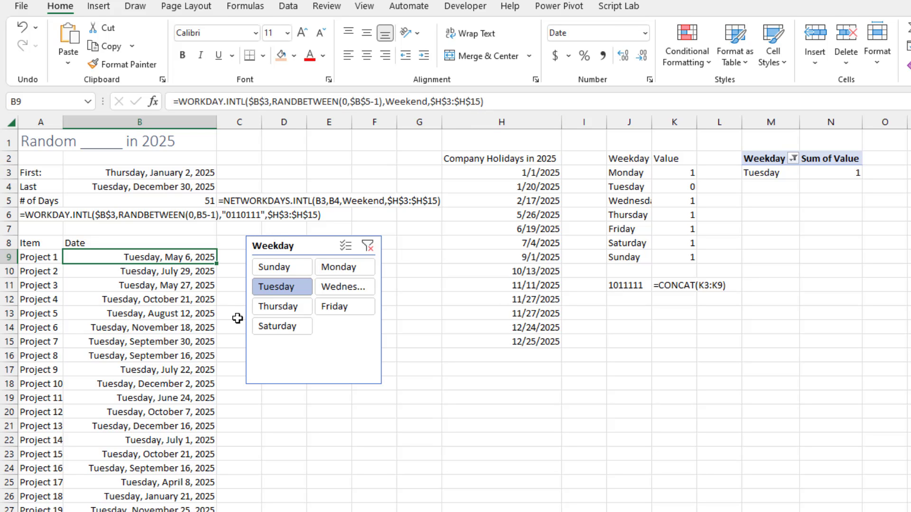
left_click(346, 246)
left_click(291, 304)
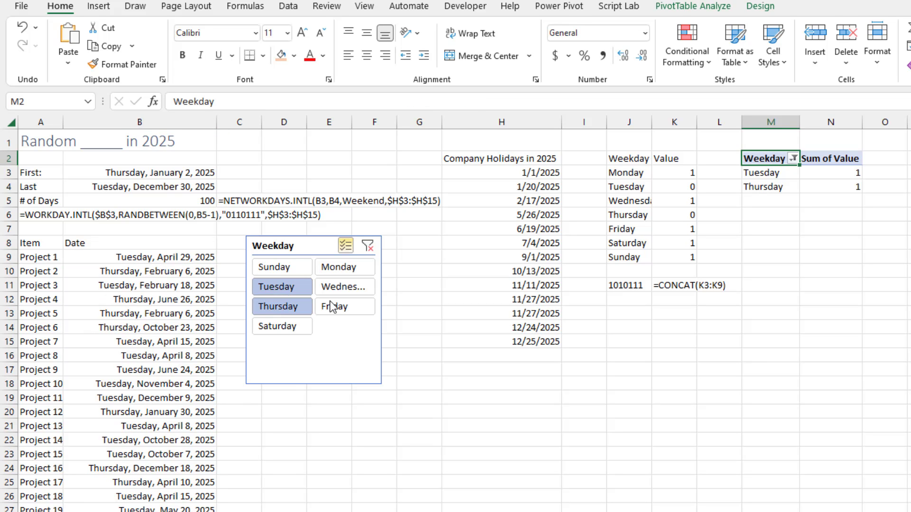
left_click(366, 247)
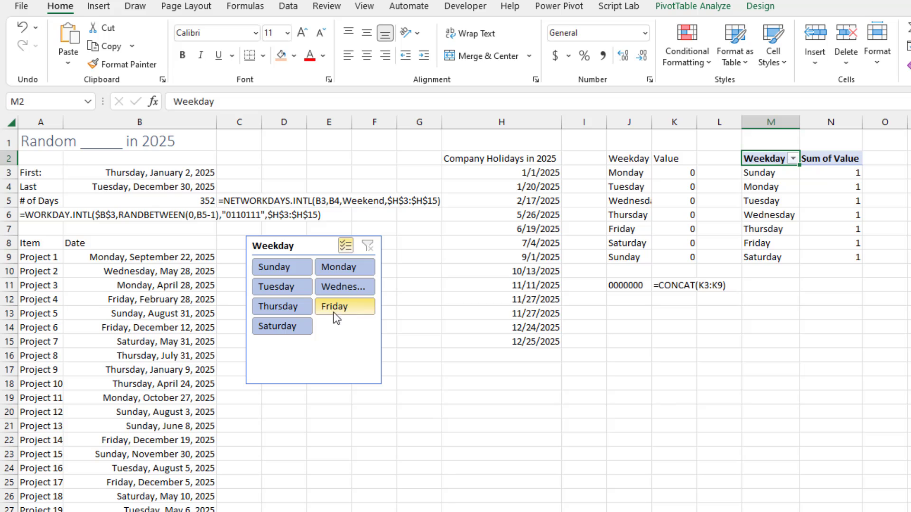
- Test excluding Friday, then choose only Saturday and Sunday in the Weekday slicer
left_click(349, 311)
left_click(368, 247)
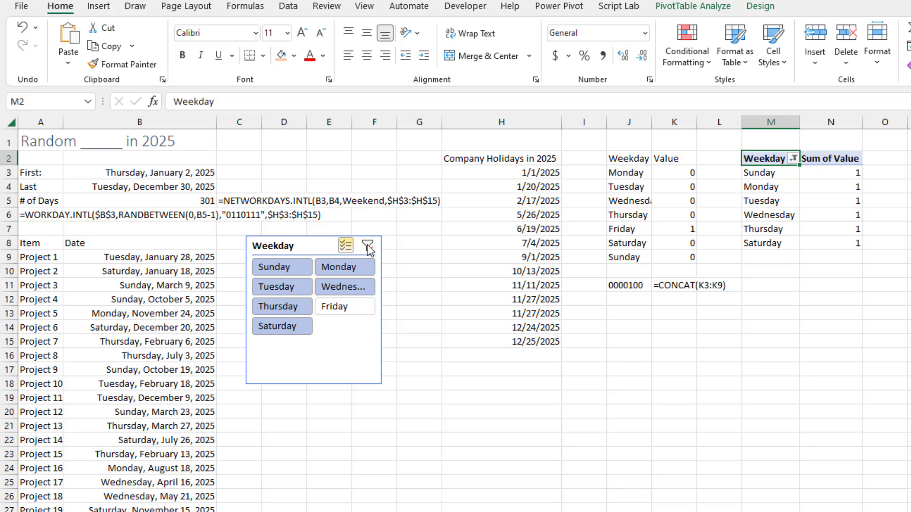
left_click(271, 327)
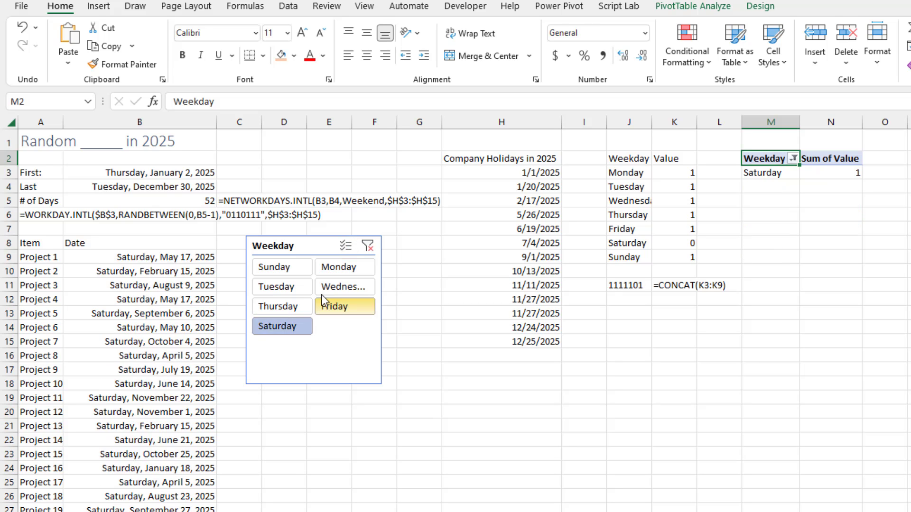
left_click(279, 268, "ctrl")
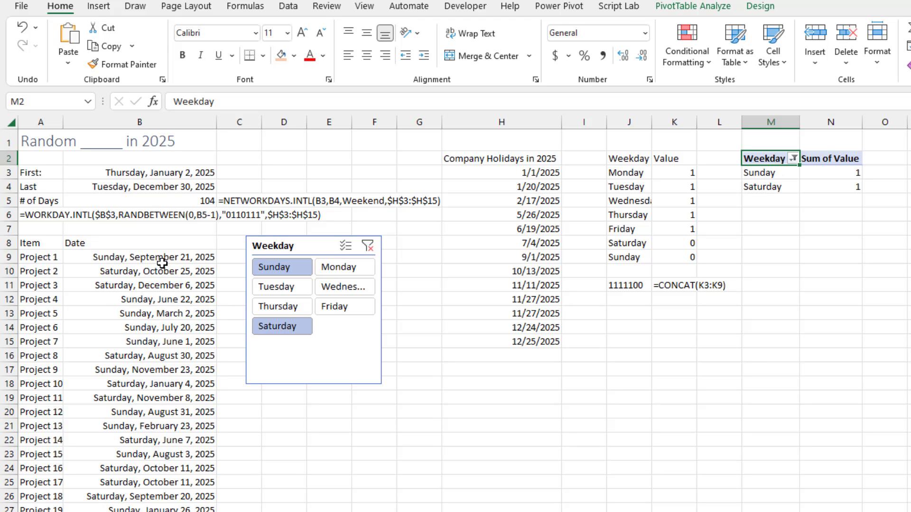